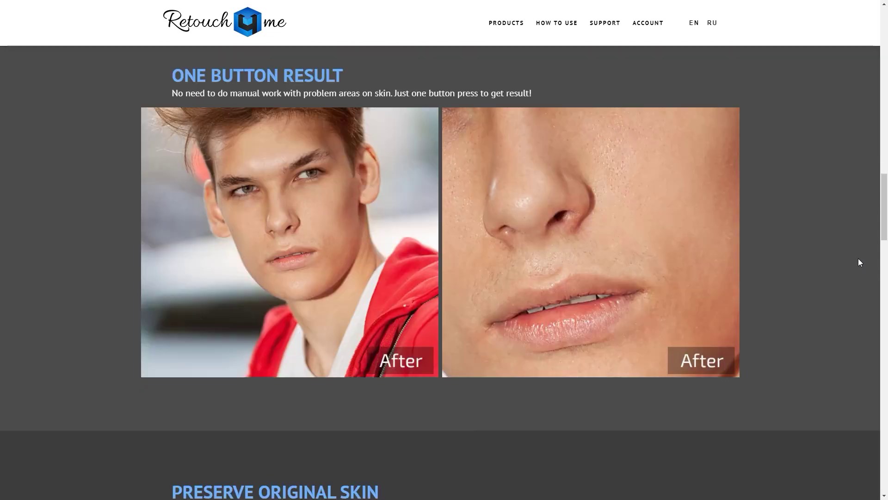
Look through the before-and-after examples on the Retouch4me skin healing, Dodge&Burn, Portrait Volumes and Skin Tone product pages.
scroll(858, 259, down, 9)
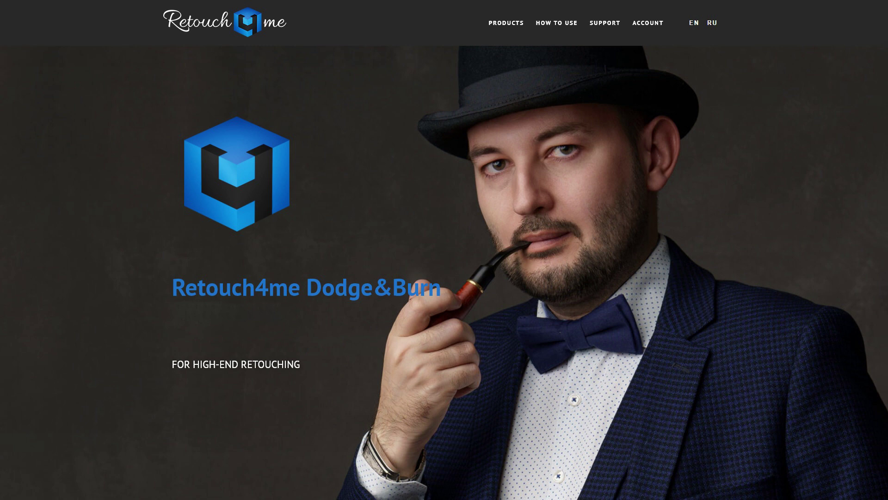
scroll(875, 320, down, 10)
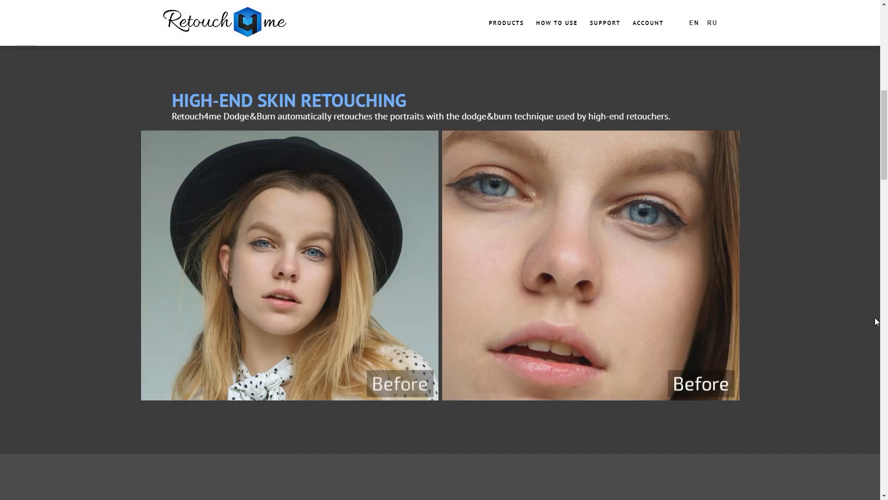
scroll(875, 317, down, 10)
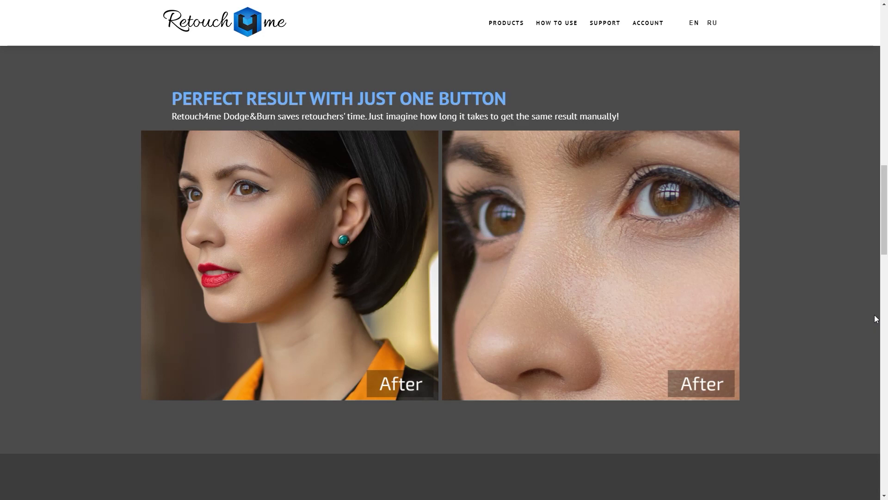
scroll(875, 315, down, 9)
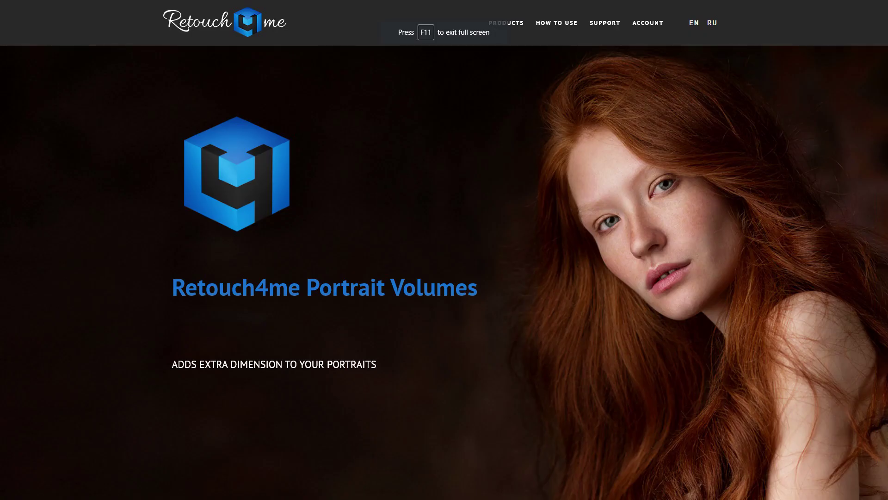
scroll(870, 332, down, 10)
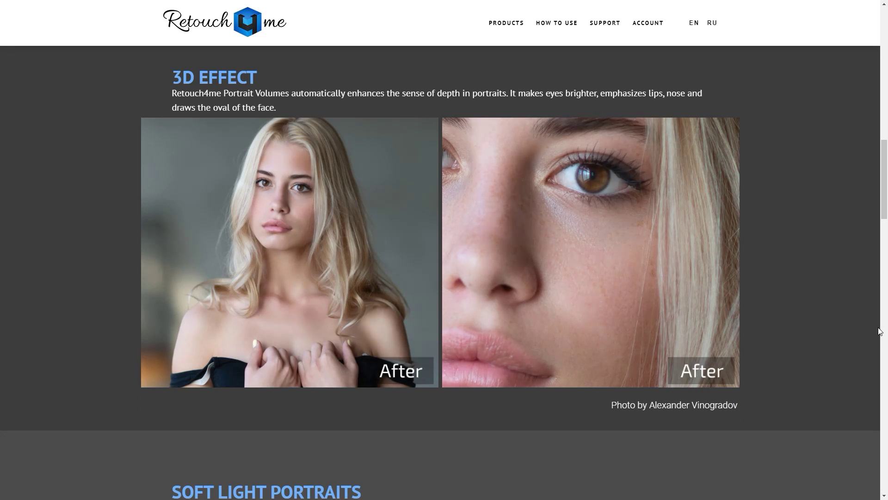
scroll(880, 331, down, 9)
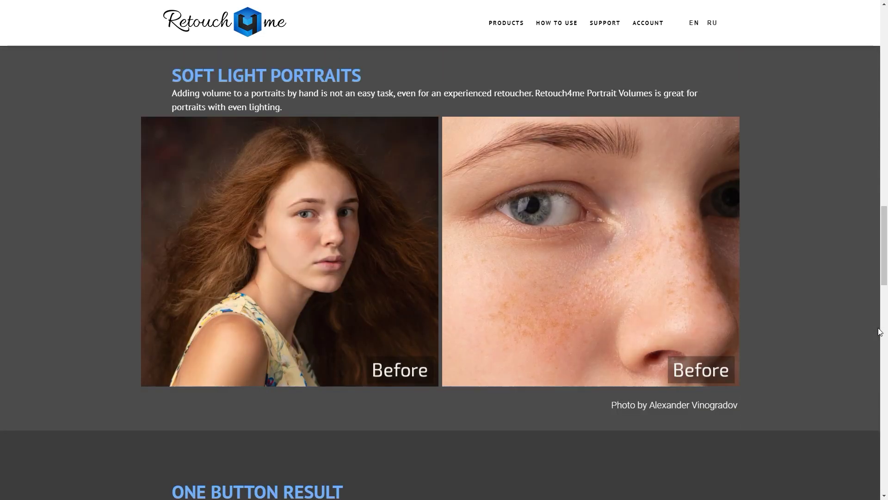
scroll(880, 331, down, 9)
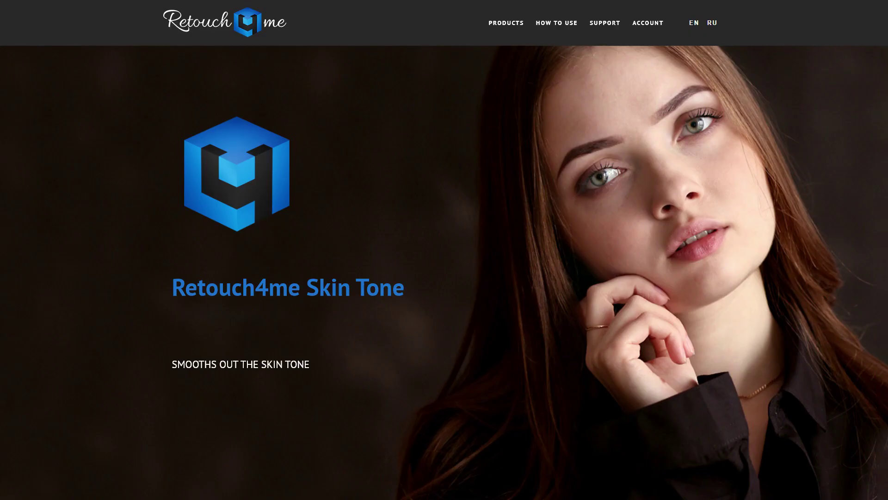
scroll(861, 299, down, 10)
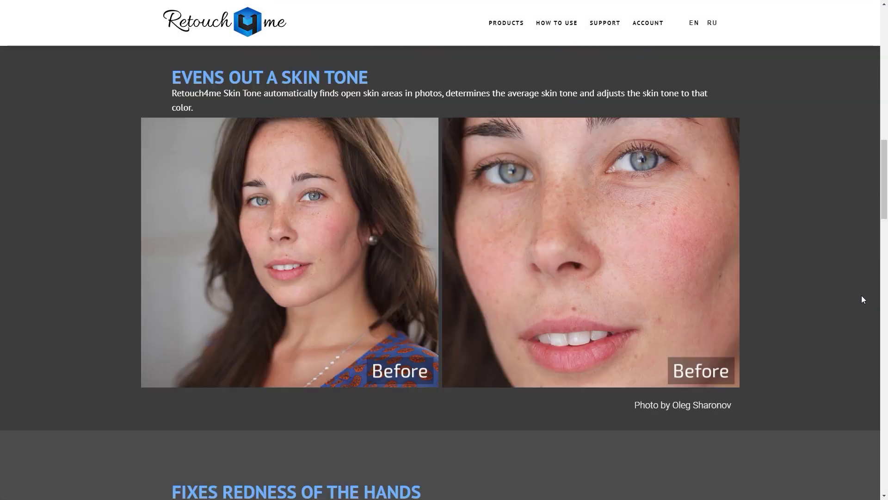
scroll(865, 295, down, 9)
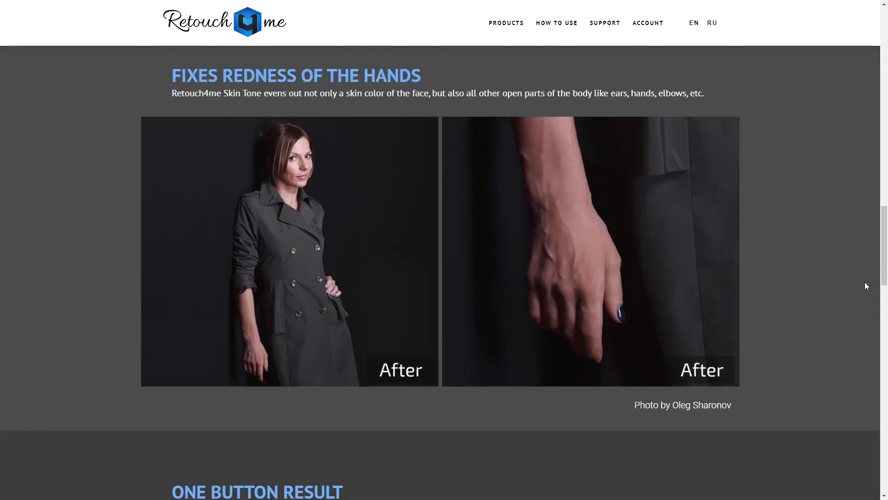
scroll(879, 283, down, 9)
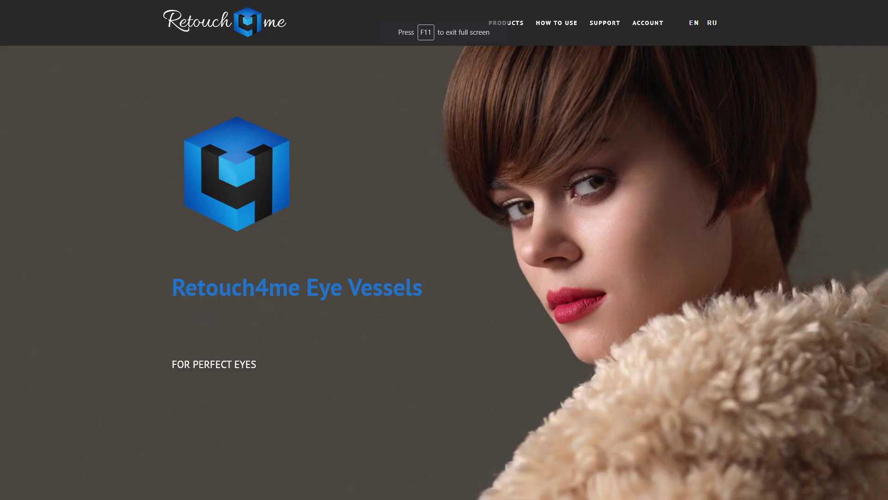
Examine the feature descriptions and example photos on the Retouch4me Eye Vessels, White Teeth and Clean Backdrop product pages.
scroll(887, 305, down, 10)
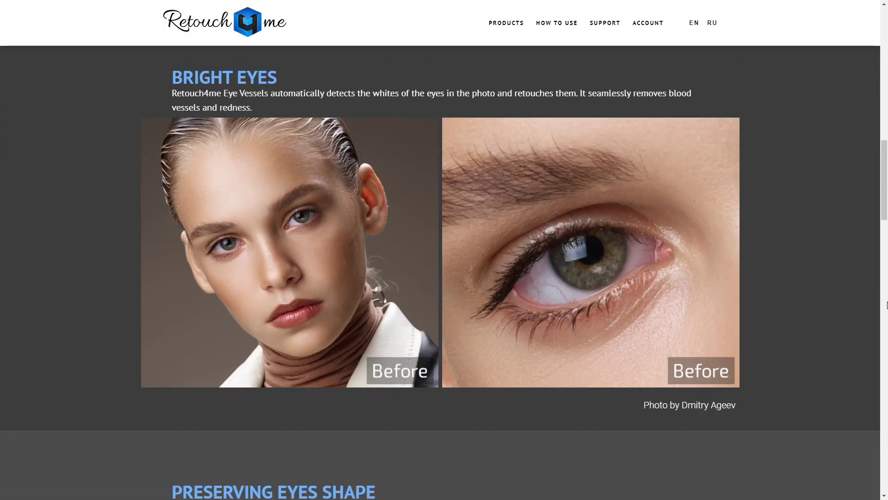
scroll(864, 290, down, 8)
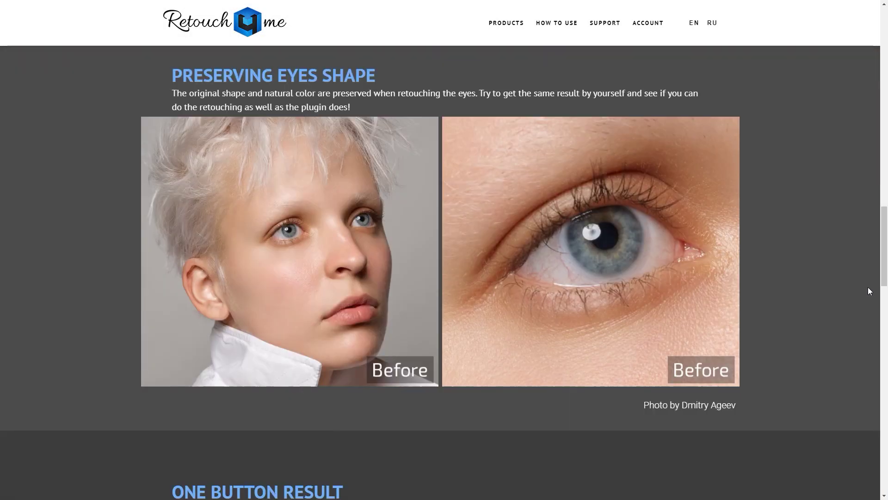
scroll(868, 290, down, 8)
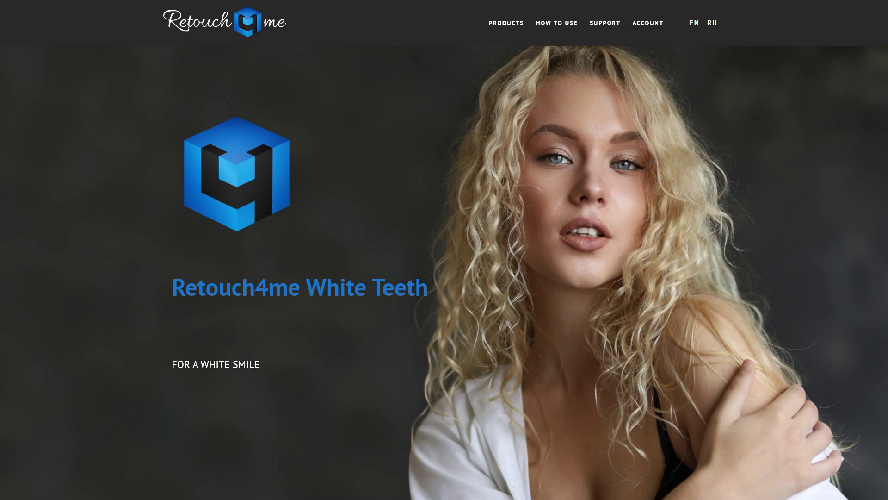
scroll(853, 284, down, 10)
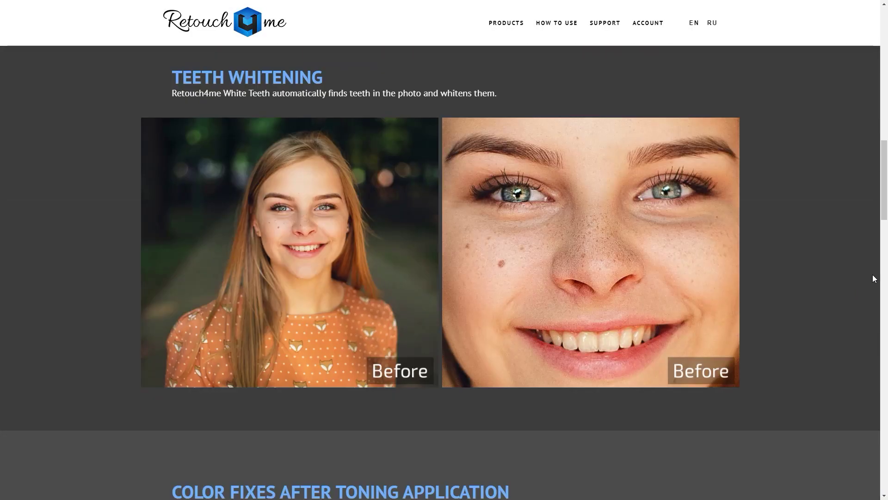
scroll(873, 275, down, 5)
scroll(873, 276, down, 5)
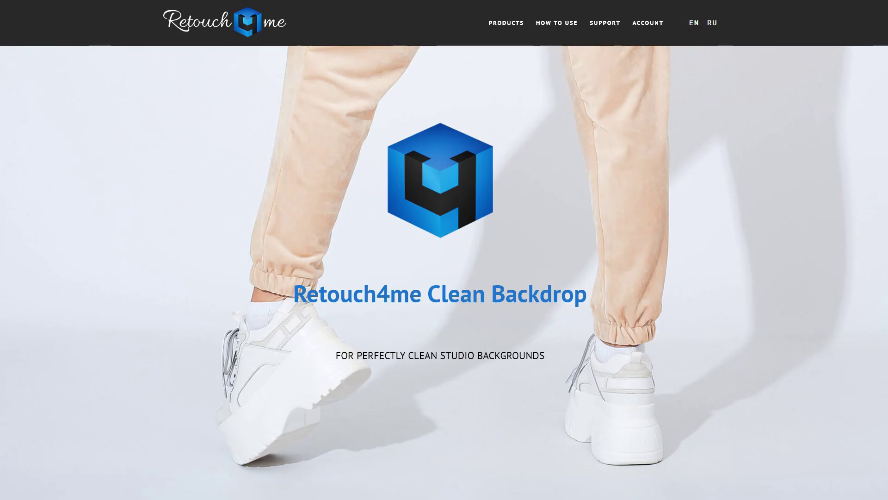
scroll(871, 325, down, 10)
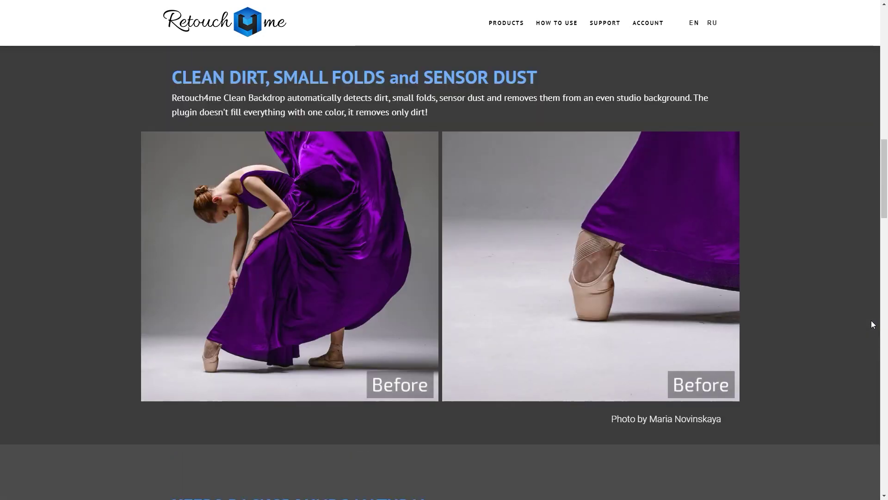
scroll(871, 323, down, 9)
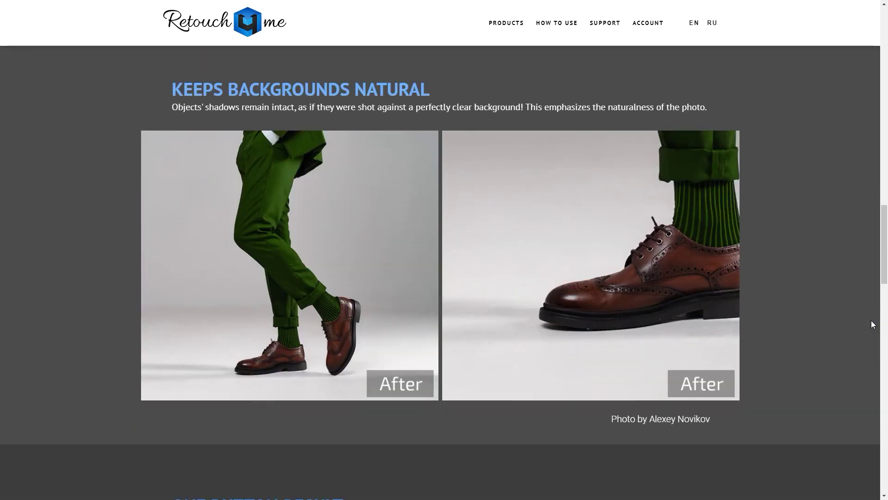
scroll(871, 320, down, 9)
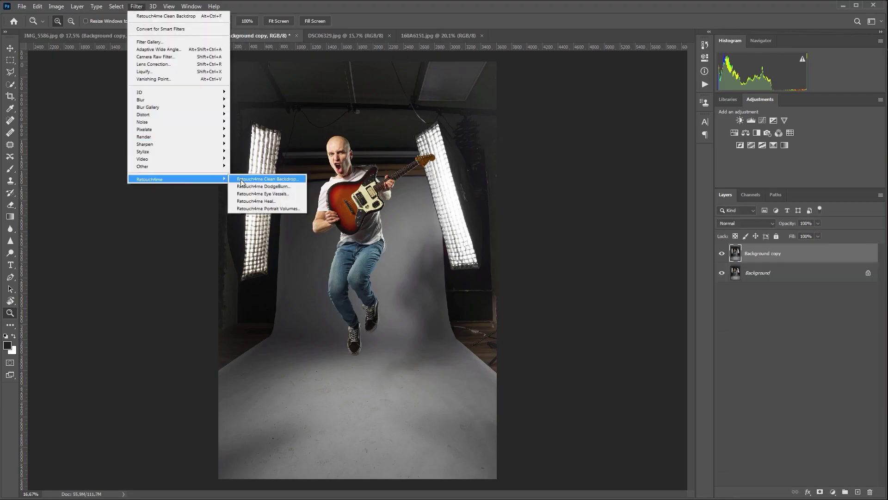
Switch to Photoshop, apply Retouch4me Clean Backdrop to the guitarist photo's Background copy layer, and compare the studio floor with the original.
click(241, 179)
click(216, 415)
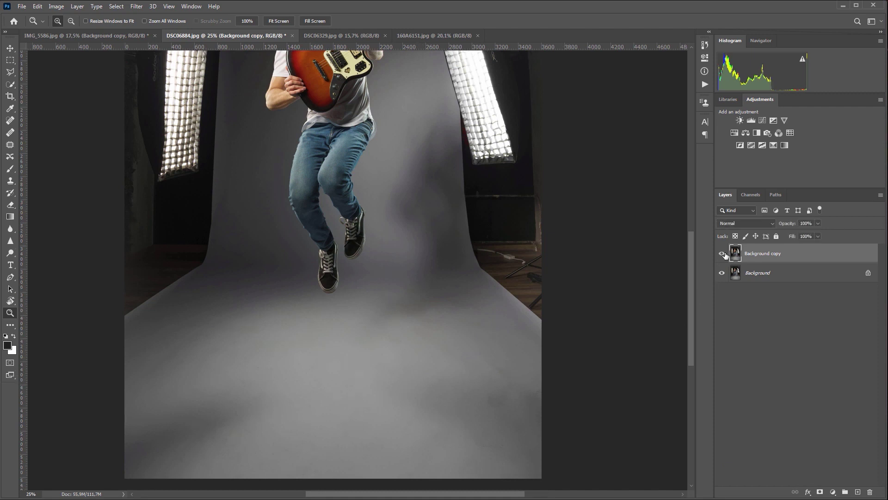
click(216, 414)
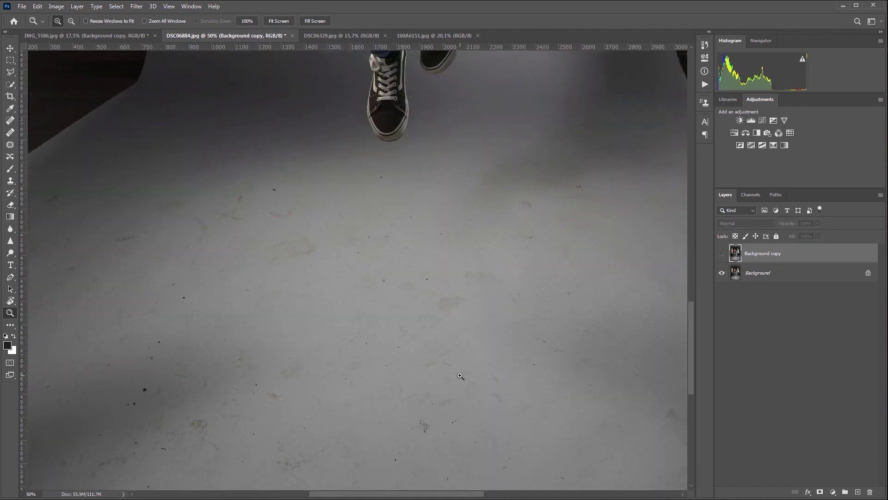
scroll(602, 279, up, 10)
click(277, 21)
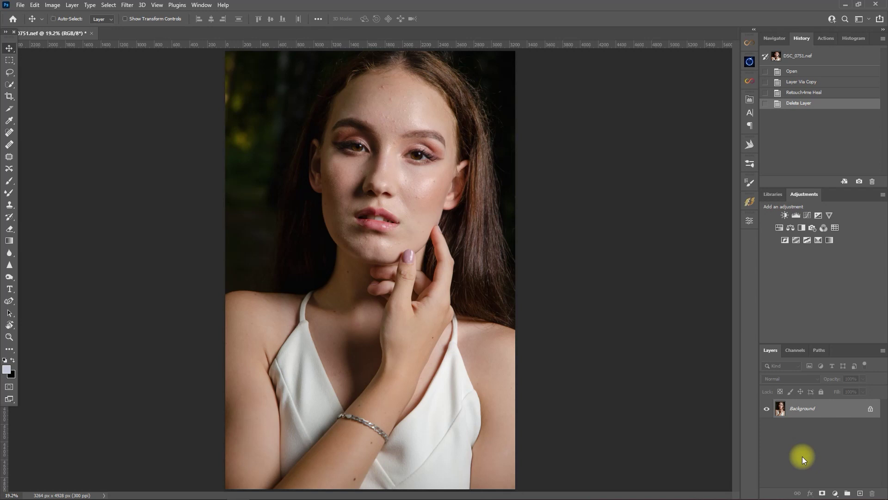
Duplicate the portrait's Background layer and start the Retouch4me Heal filter on the copy.
key(ctrl+j)
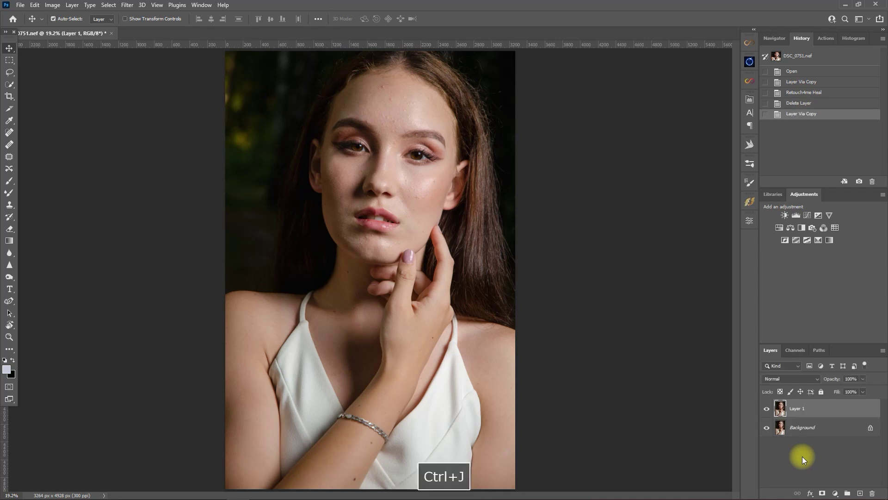
scroll(417, 157, up, 5)
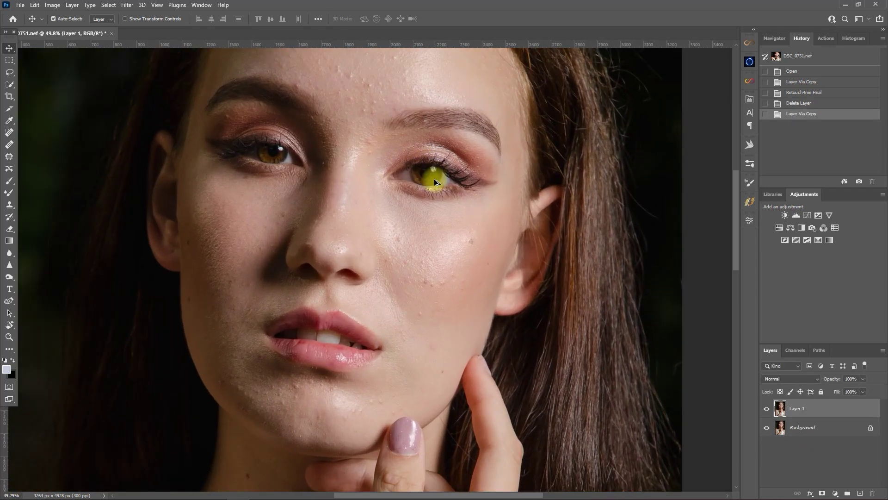
scroll(551, 334, down, 1)
drag(551, 333, 561, 361)
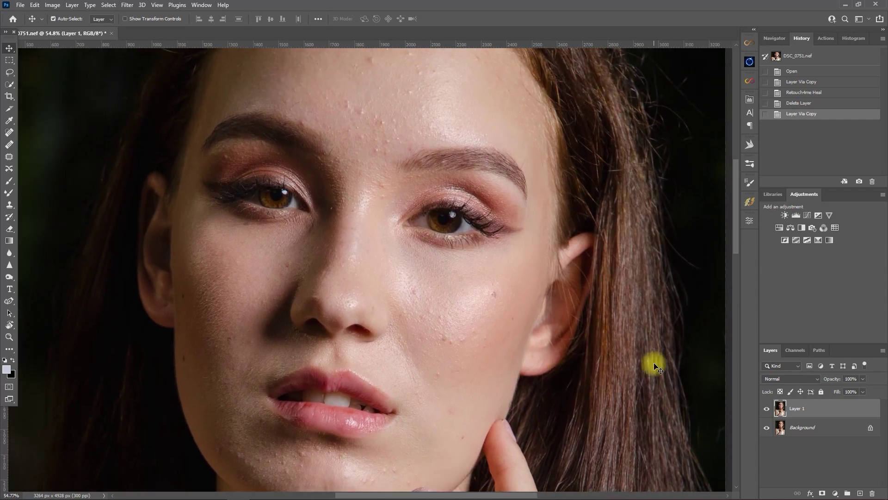
click(130, 7)
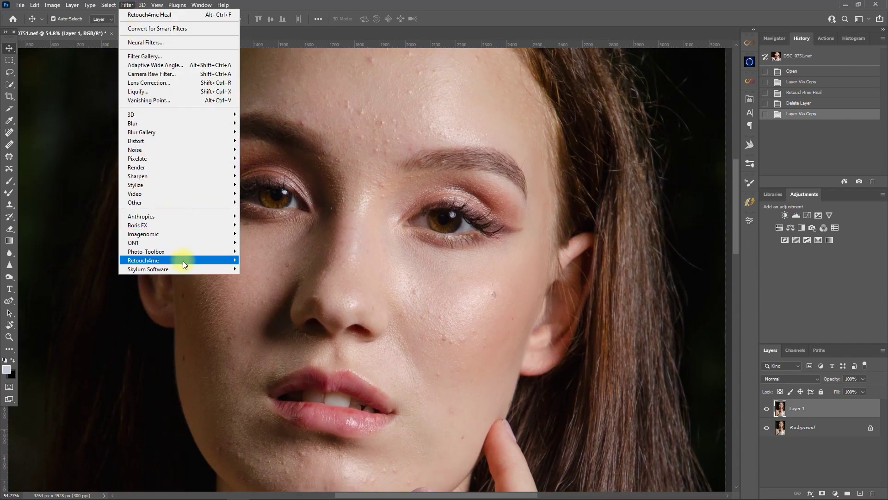
mouse_move(198, 260)
click(310, 278)
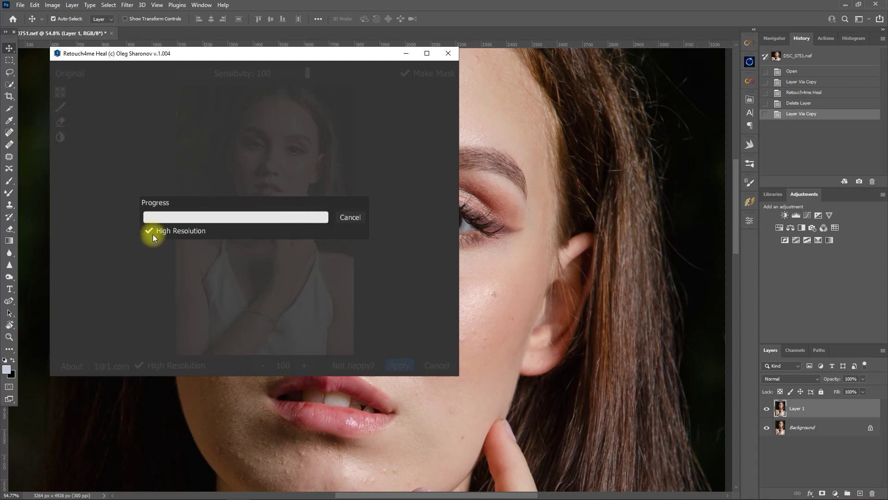
Check the Heal preview and blemish mask at zoom 200, and apply the retouch with Sensitivity 100, Make Mask and High Resolution enabled.
click(305, 366)
click(305, 366)
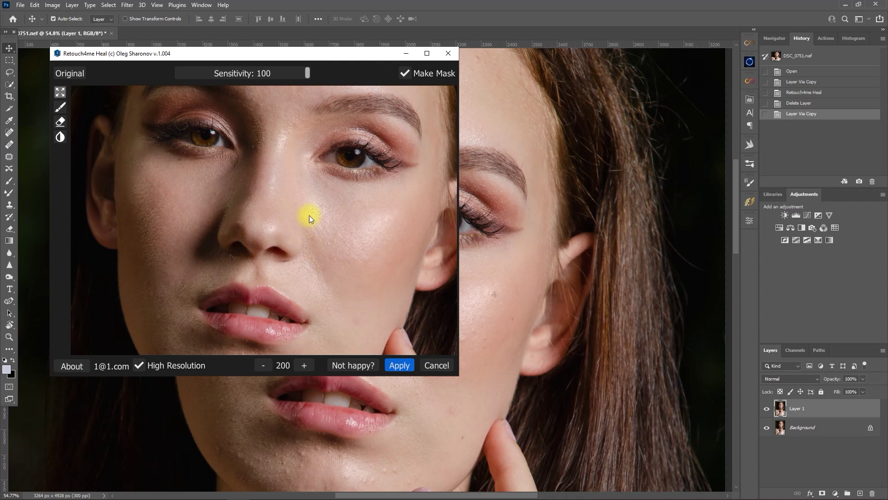
mouse_move(307, 73)
mouse_down()
mouse_move(190, 73)
mouse_move(293, 74)
mouse_move(307, 131)
mouse_up()
click(63, 109)
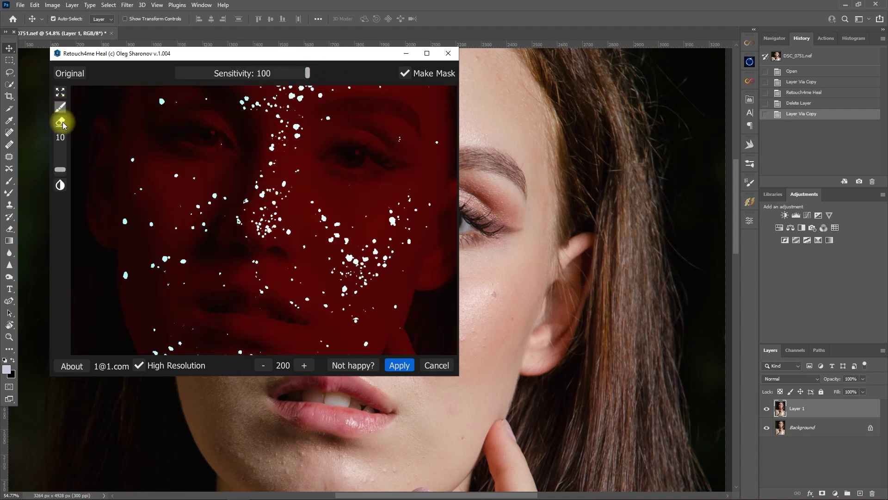
click(60, 186)
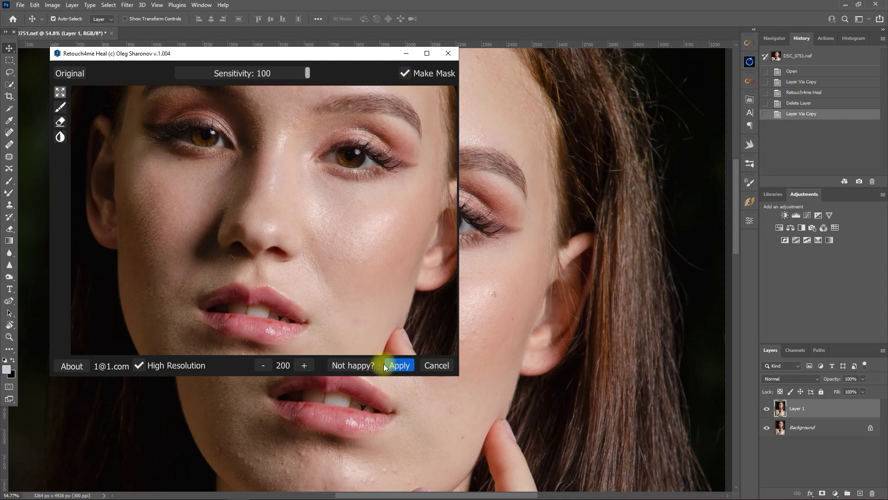
click(398, 366)
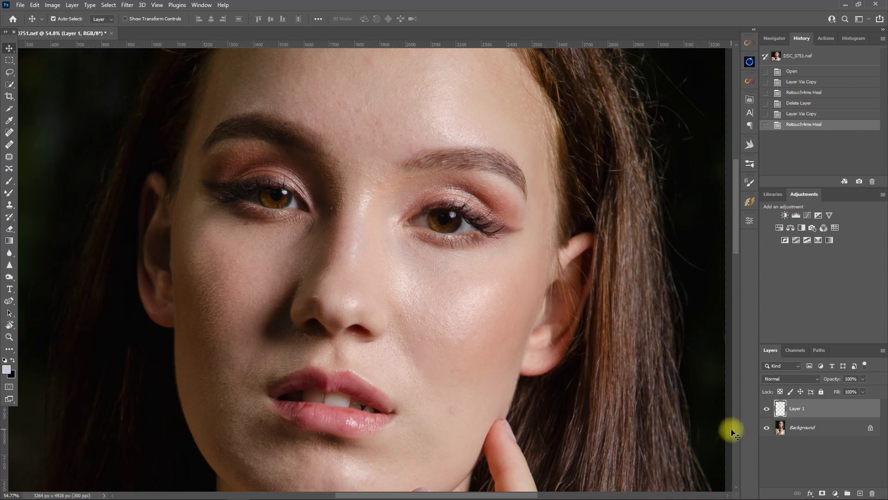
click(766, 408)
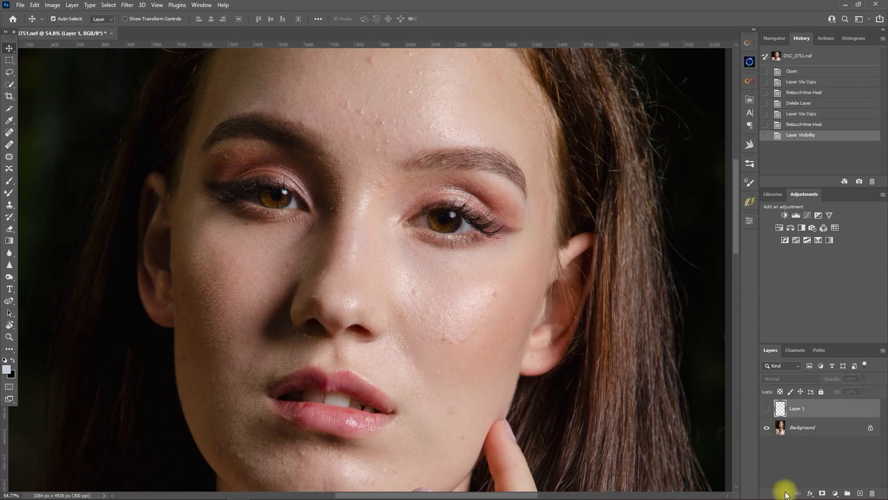
click(766, 409)
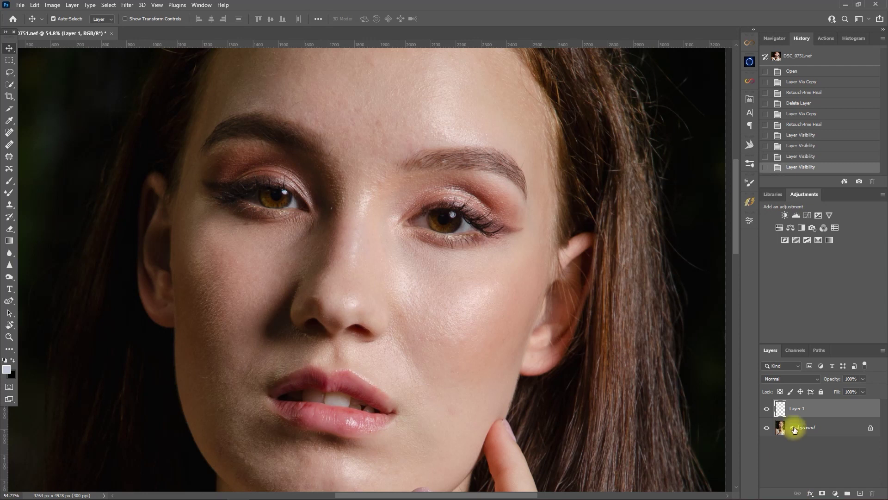
Rename the retouched layer Heal and stamp all visible layers into a new layer above it.
double_click(798, 409)
text(Hea)
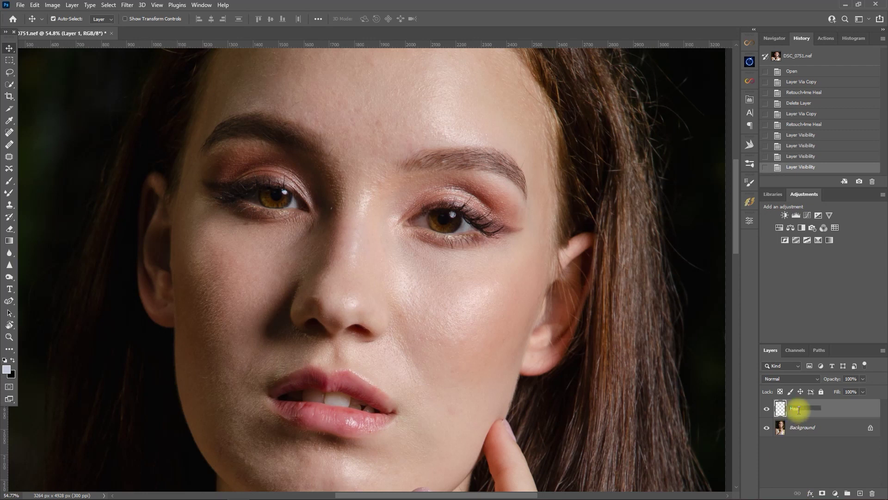
text(l)
key(Return)
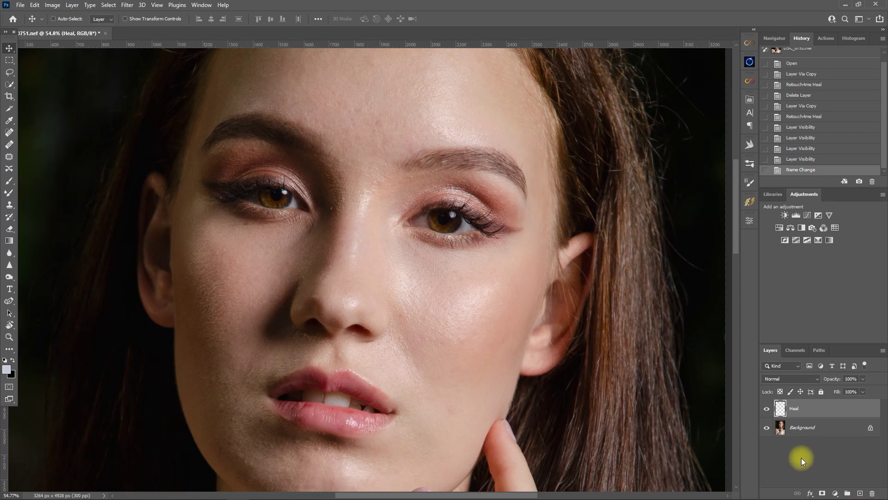
key(ctrl+alt+shift+e)
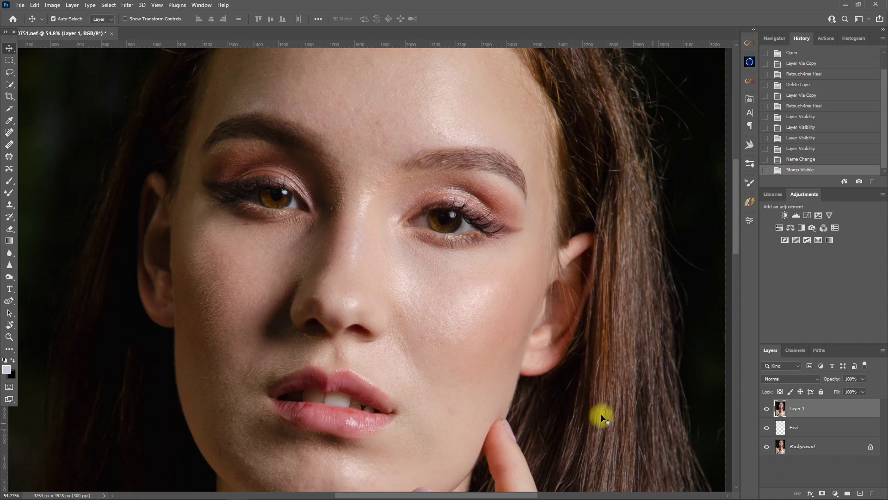
Apply Retouch4me Dodge Burn to the stamped portrait layer with Warmth 50, Blend 100 and Soft Light Layer enabled.
click(127, 6)
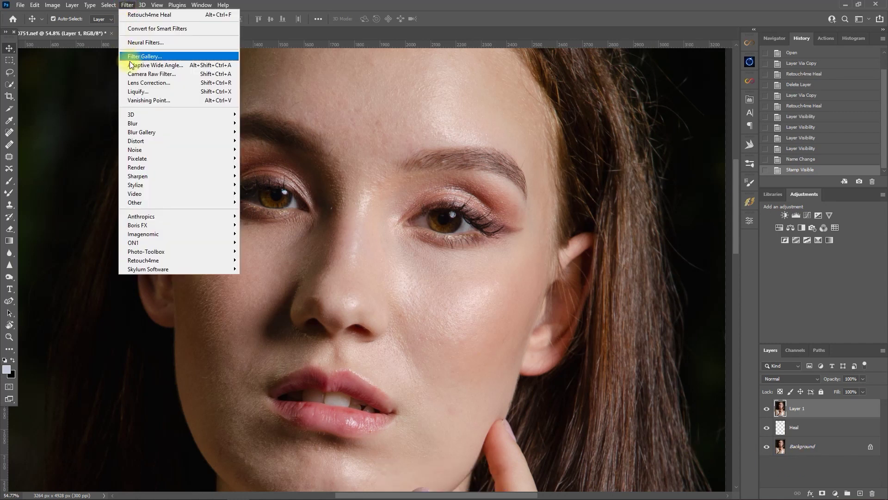
mouse_move(184, 265)
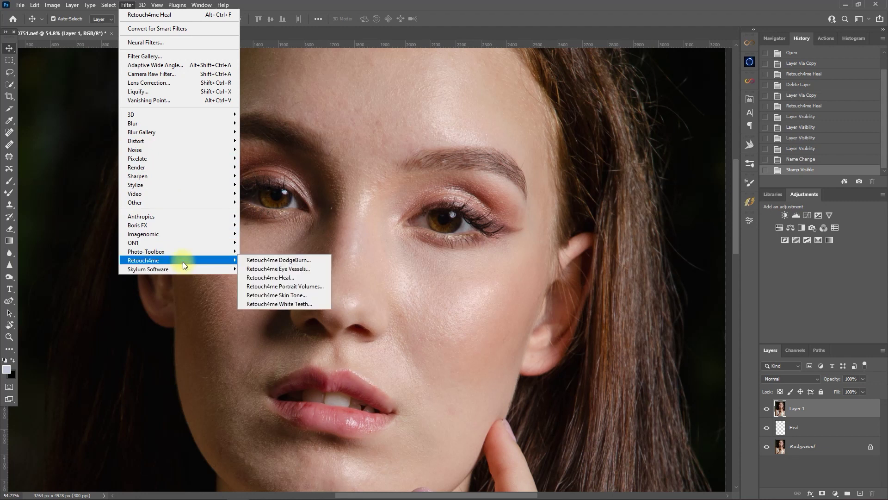
click(318, 262)
click(304, 366)
click(303, 366)
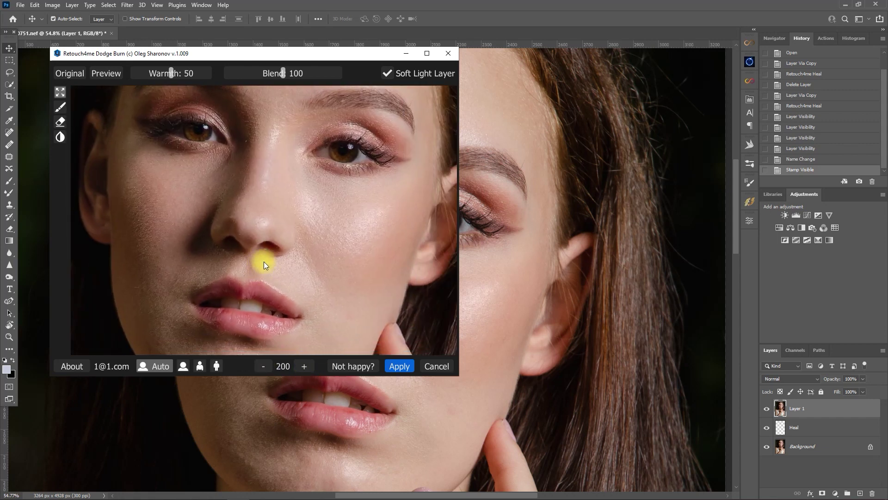
mouse_move(173, 74)
mouse_down()
mouse_move(207, 73)
mouse_move(144, 71)
mouse_move(171, 73)
mouse_up()
drag(281, 76, 351, 82)
drag(238, 82, 385, 96)
click(388, 73)
click(400, 366)
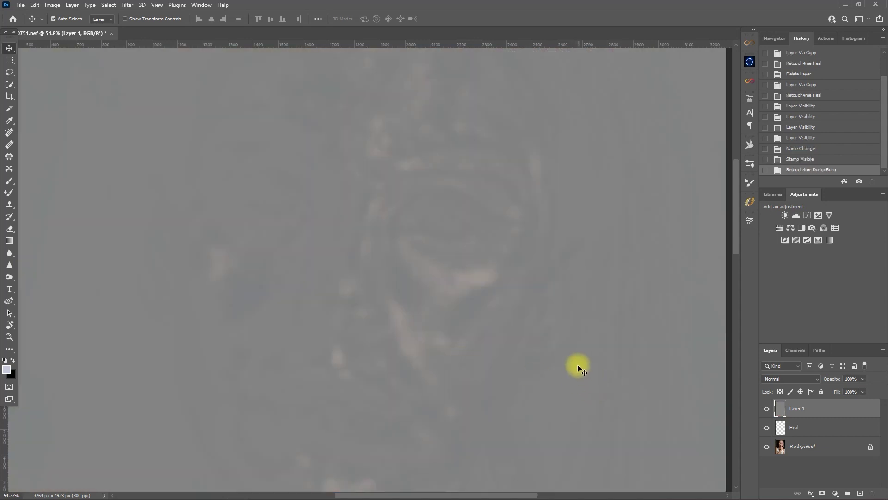
Set the dodge-and-burn layer's blend mode to Soft Light and compare the portrait with and without the layer.
click(775, 379)
click(779, 385)
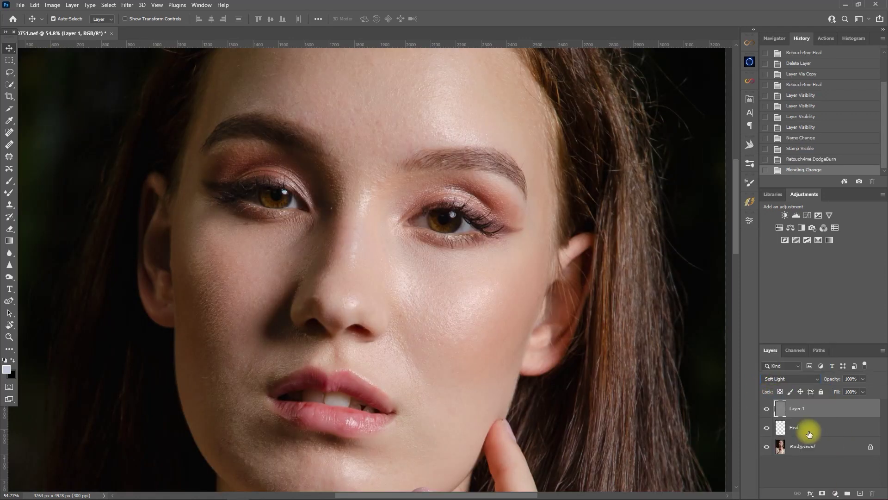
click(766, 410)
click(767, 410)
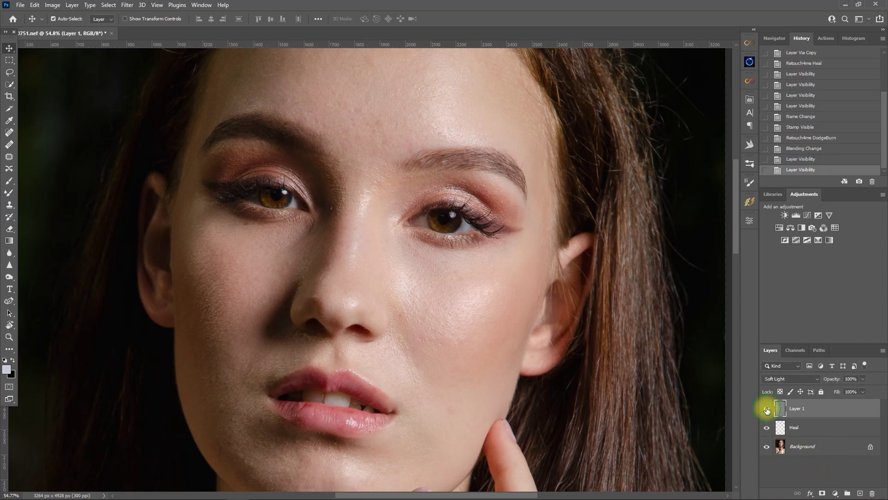
click(766, 409)
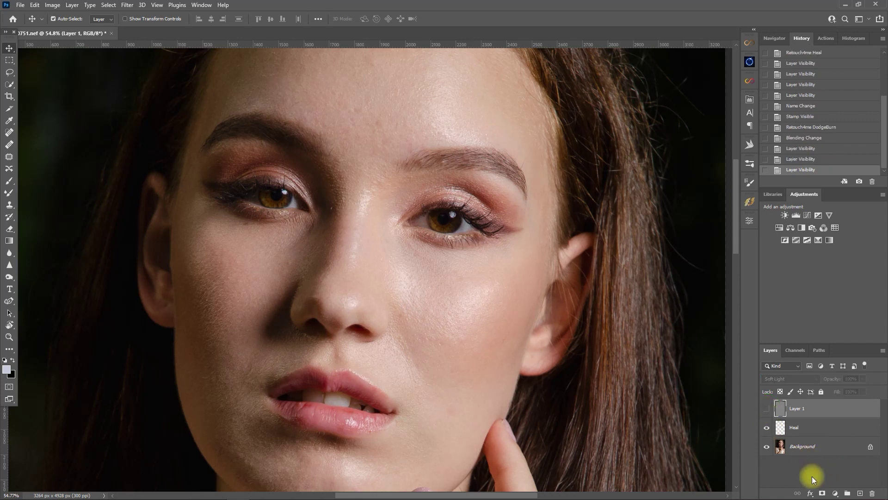
click(766, 409)
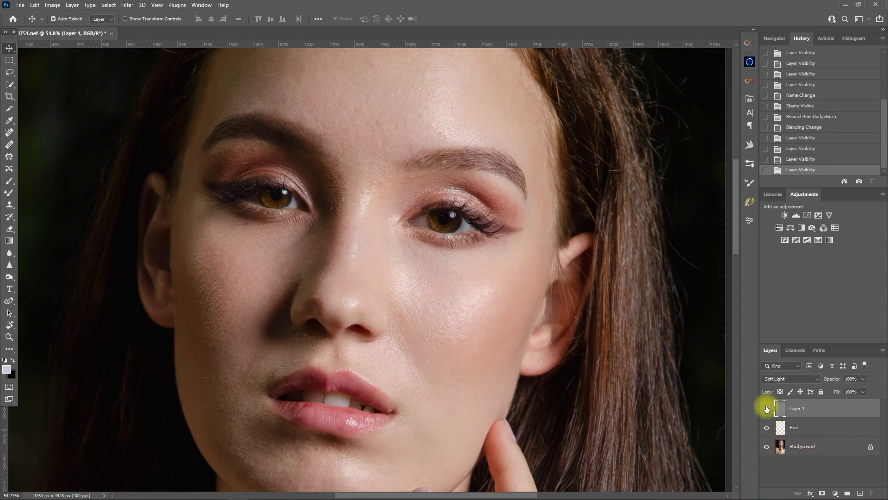
Rename the dodge-and-burn layer Dodge Burn and group it with the Heal layer.
double_click(805, 410)
text(Dodge Burn)
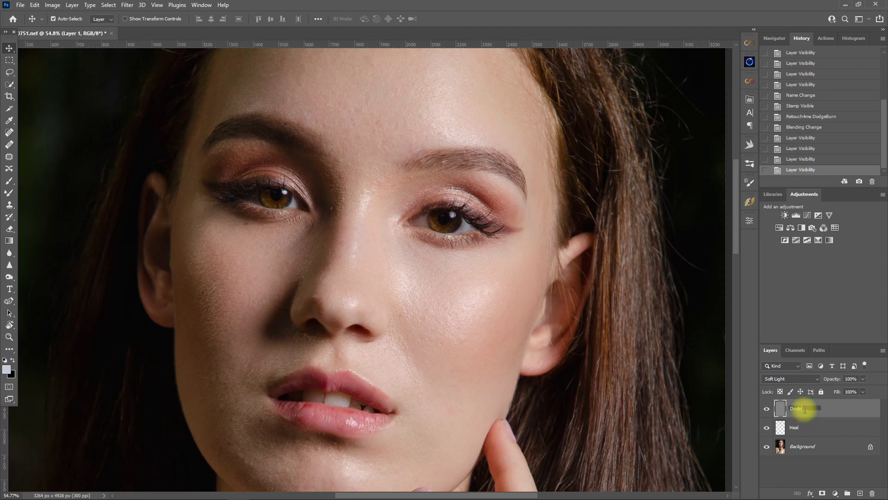
click(784, 437)
shift+click(826, 410)
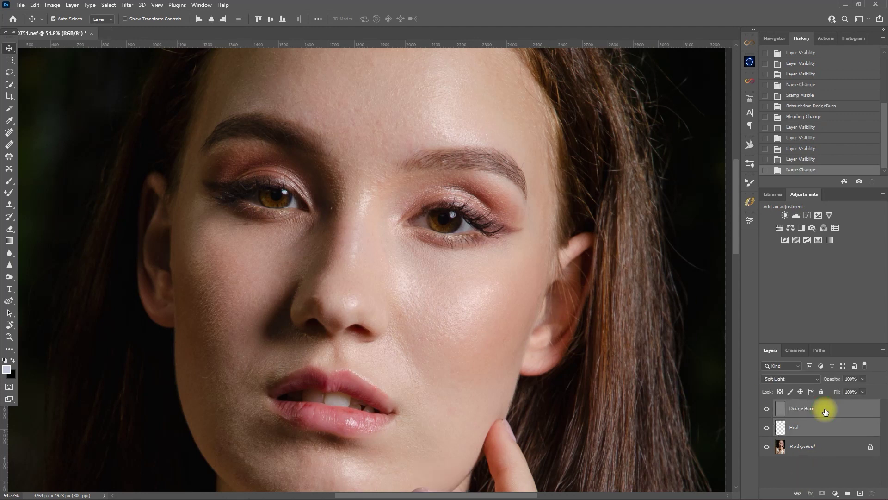
key(ctrl+g)
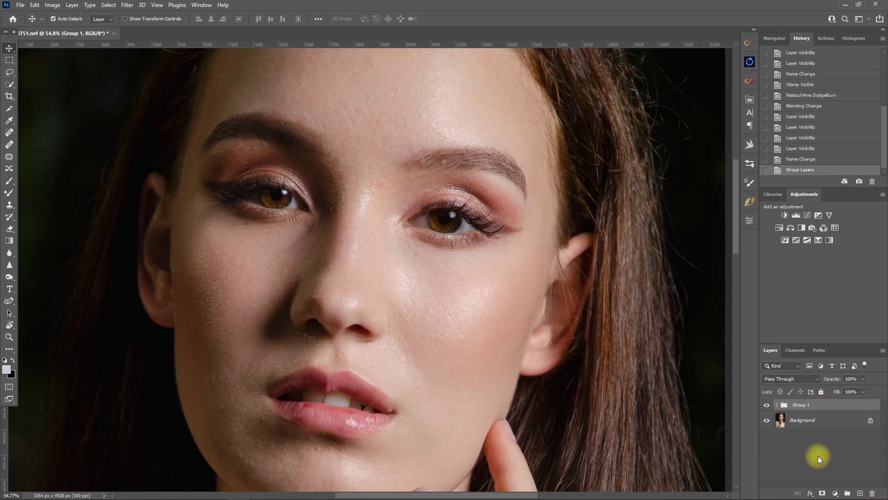
Compare the portrait before and after retouching by hiding and showing the group, examining the full face and the forehead up close.
click(767, 407)
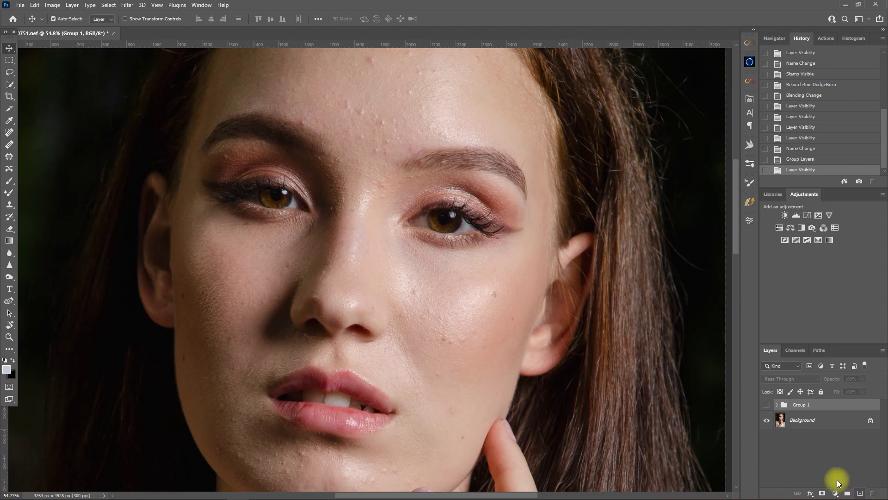
click(766, 404)
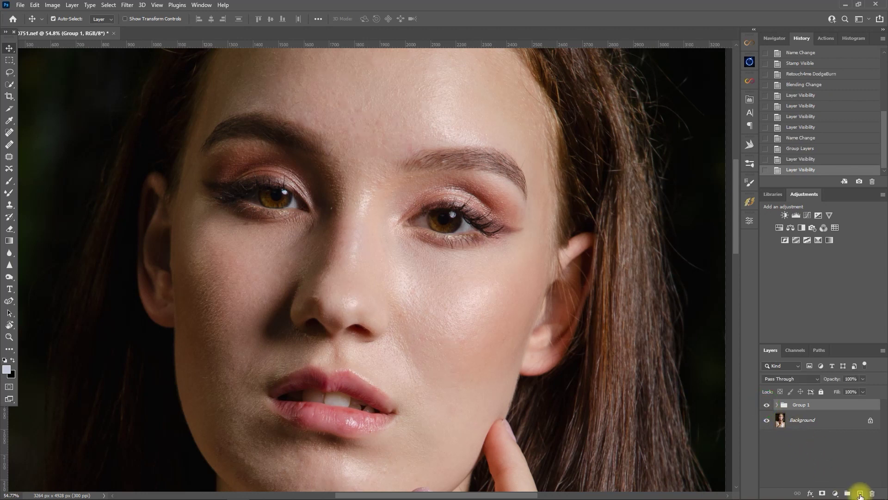
click(767, 406)
click(767, 406)
scroll(470, 221, up, 1)
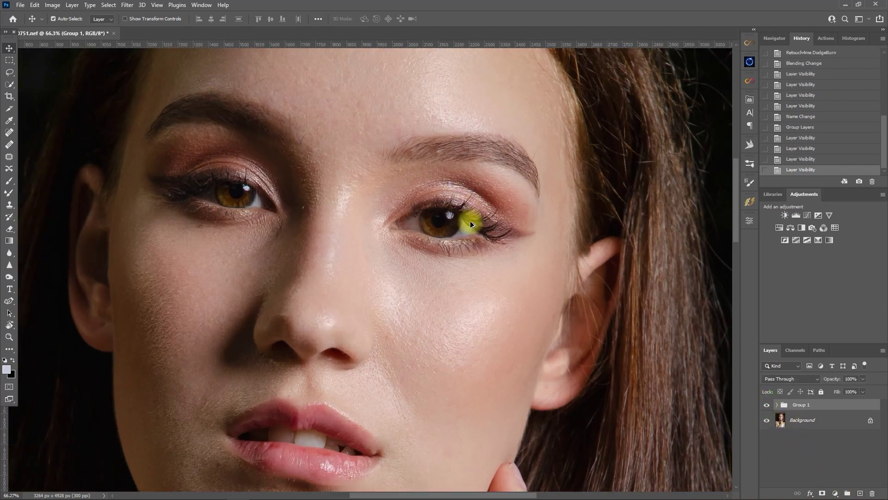
scroll(470, 221, up, 2)
drag(472, 273, 546, 421)
click(767, 406)
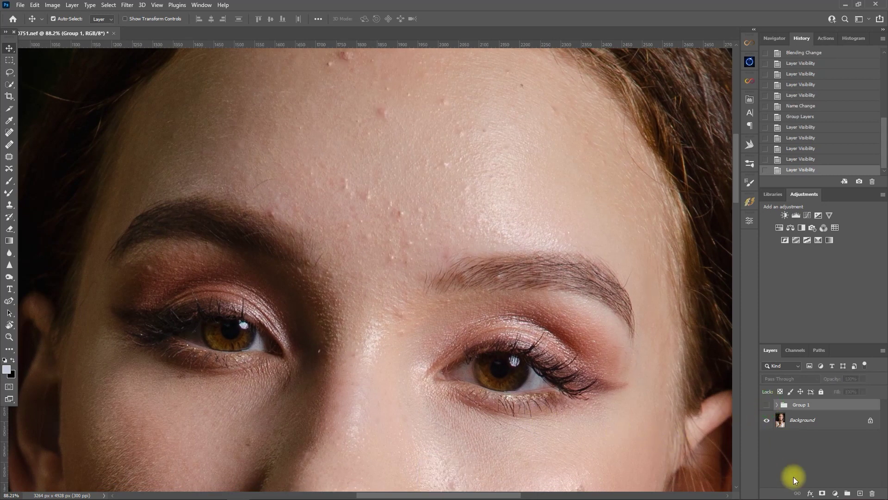
click(766, 404)
scroll(620, 370, up, 1)
click(766, 405)
click(766, 405)
scroll(587, 393, down, 10)
click(766, 405)
click(767, 405)
click(766, 405)
click(767, 405)
scroll(519, 311, down, 2)
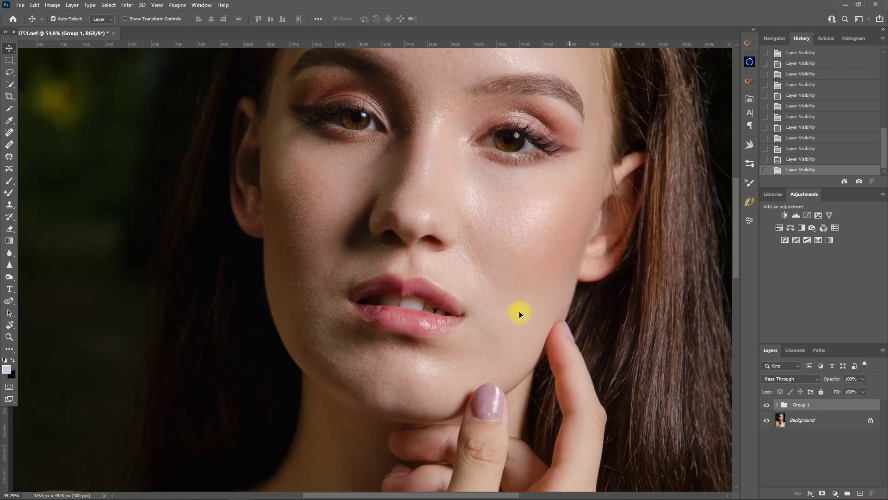
drag(519, 311, 510, 349)
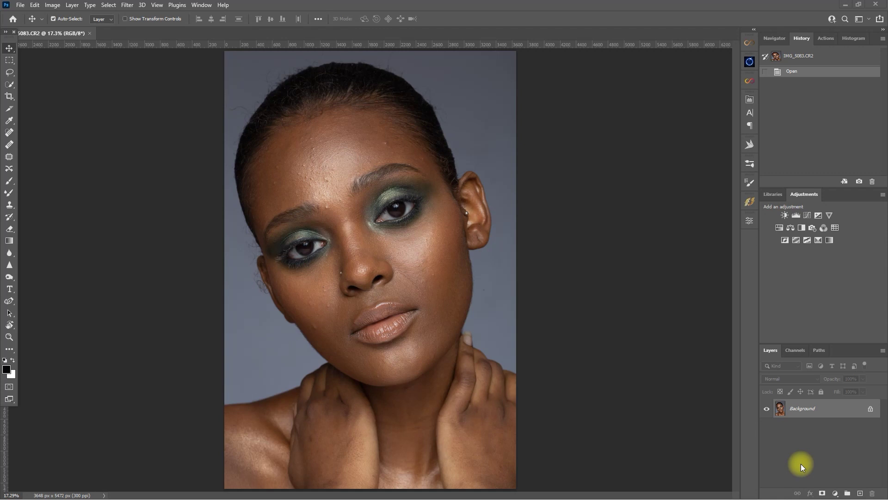
Duplicate the second portrait's Background layer and apply Retouch4me Heal with Sensitivity 100, Make Mask and High Resolution enabled.
key(ctrl+j)
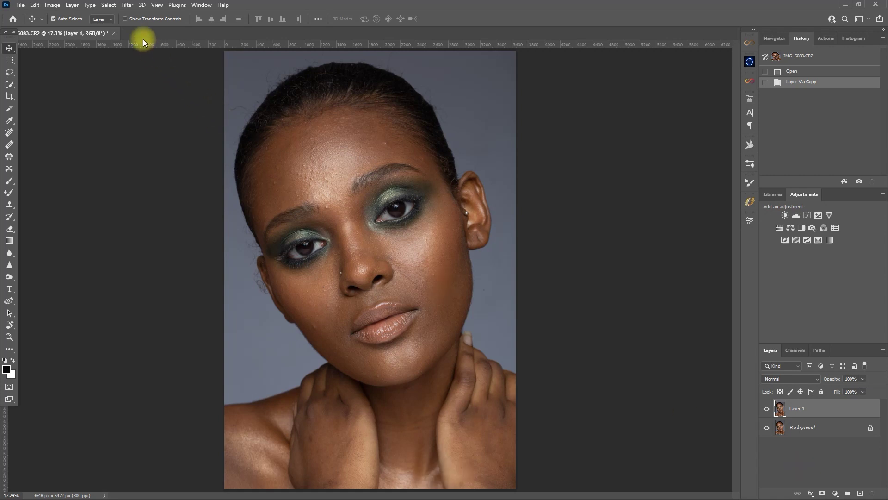
click(130, 5)
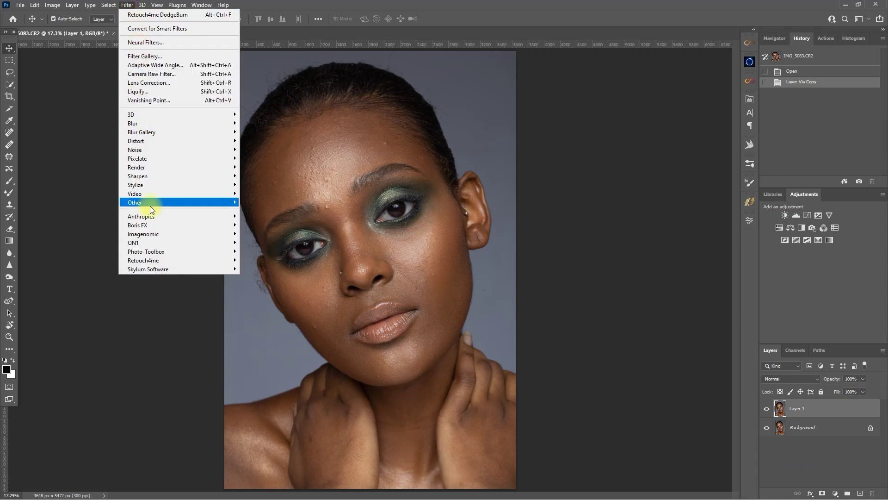
mouse_move(157, 260)
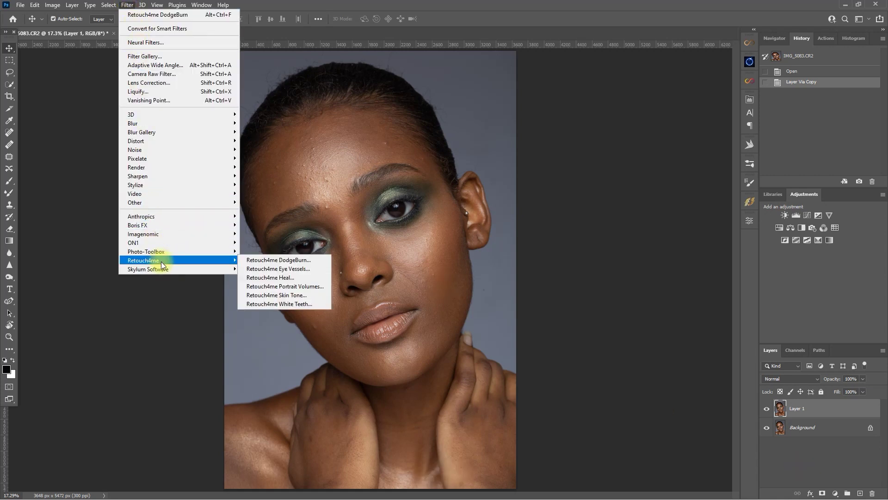
click(310, 278)
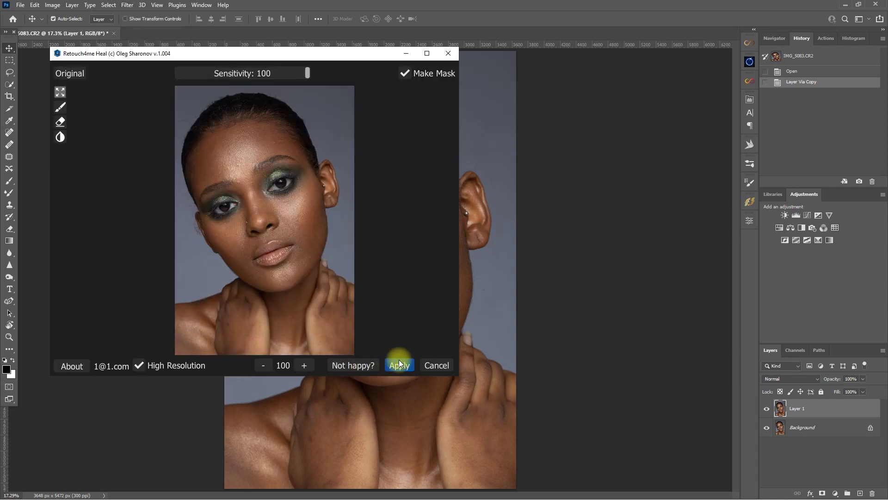
click(401, 365)
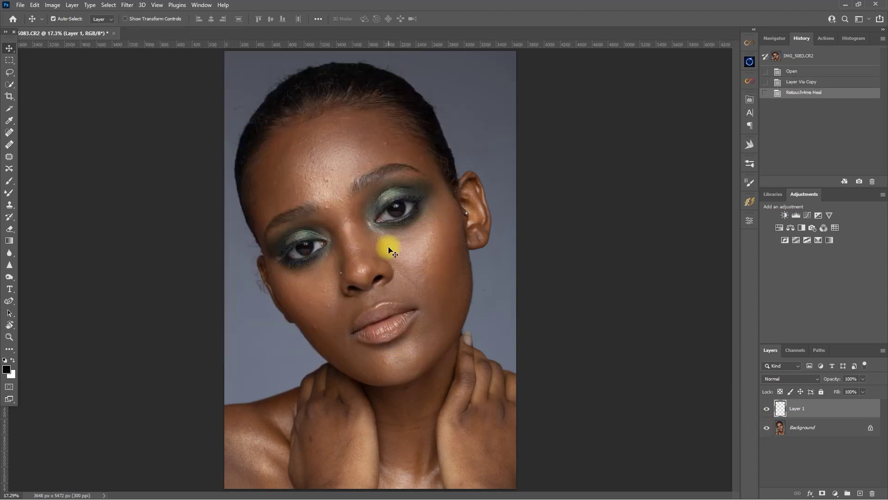
Compare the face with and without the healed layer, and inspect the healed spots alone with the Background hidden.
scroll(388, 245, up, 2)
scroll(399, 241, up, 1)
drag(458, 258, 480, 309)
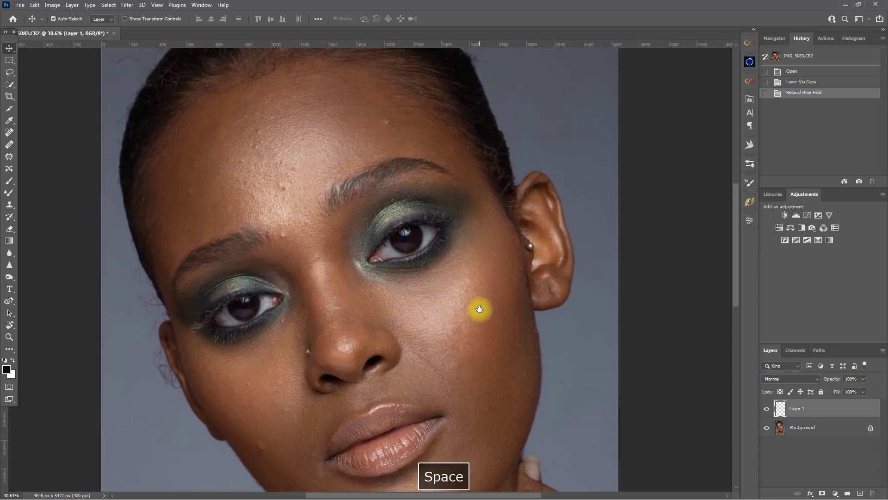
click(766, 410)
click(768, 410)
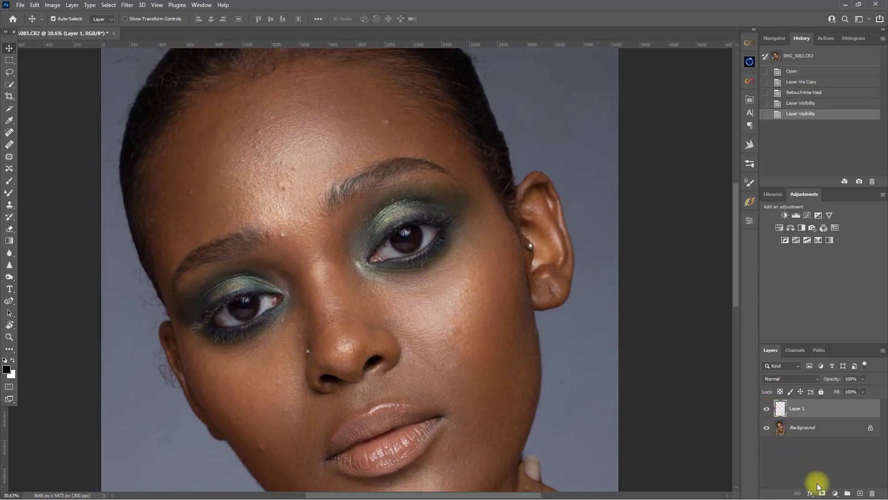
click(767, 410)
click(767, 409)
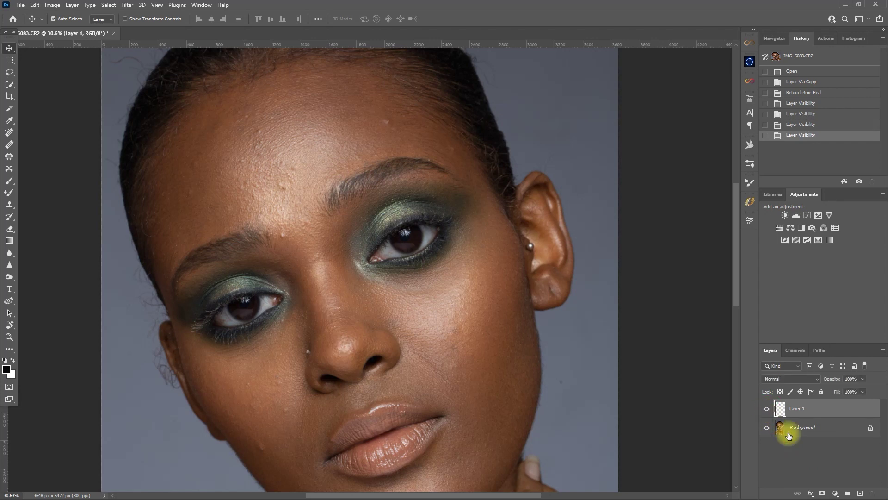
click(767, 427)
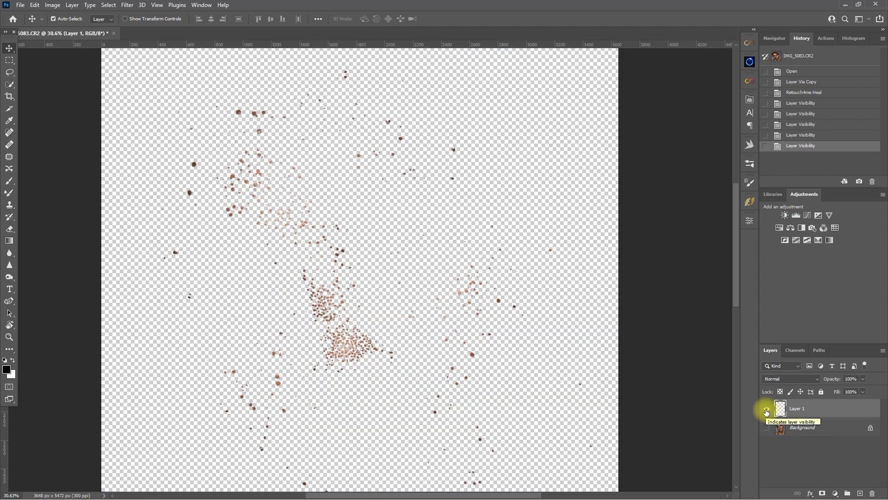
alt+click(767, 411)
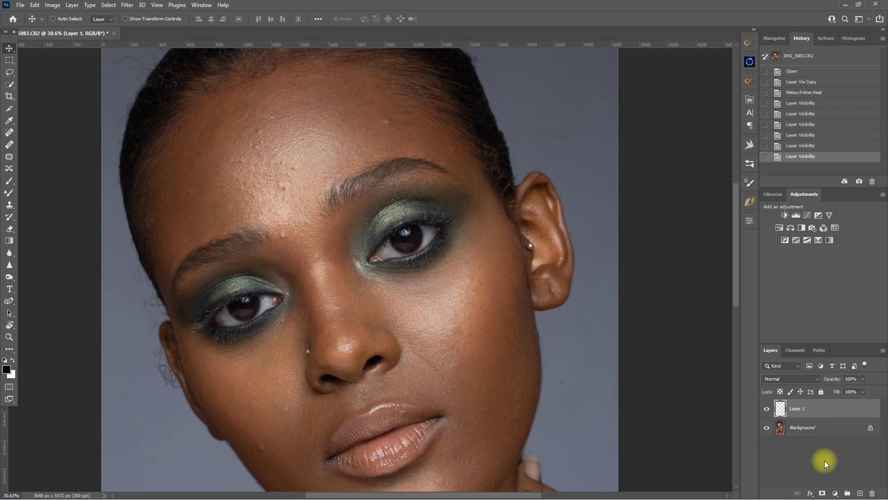
Stamp all visible layers into a new layer and apply Retouch4me Dodge Burn with Warmth 50, Blend 100 and Soft Light Layer enabled.
key(ctrl+alt+shift+e)
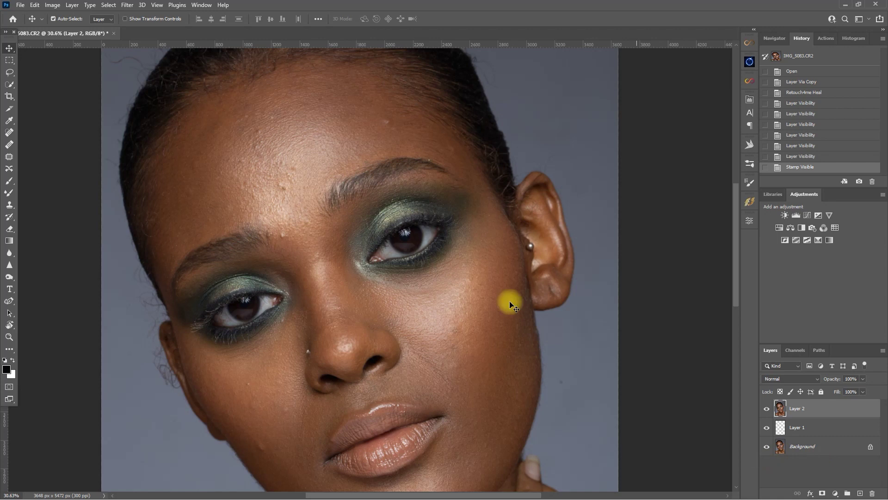
click(126, 5)
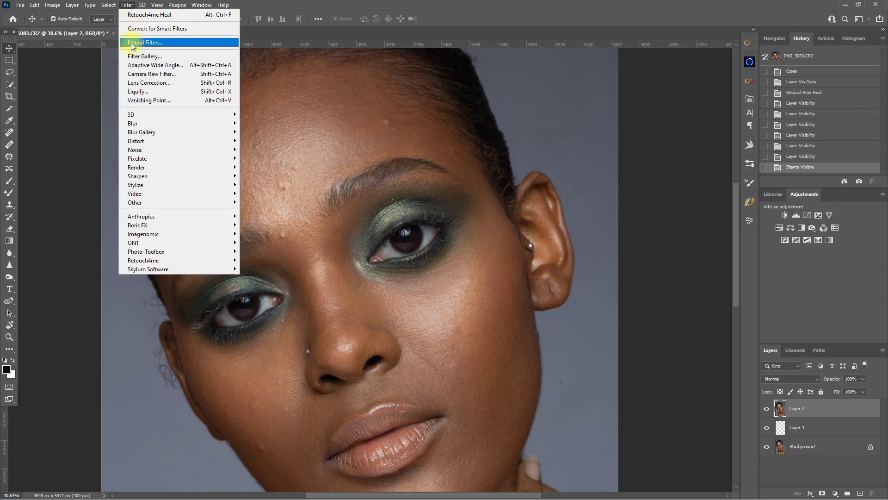
mouse_move(191, 260)
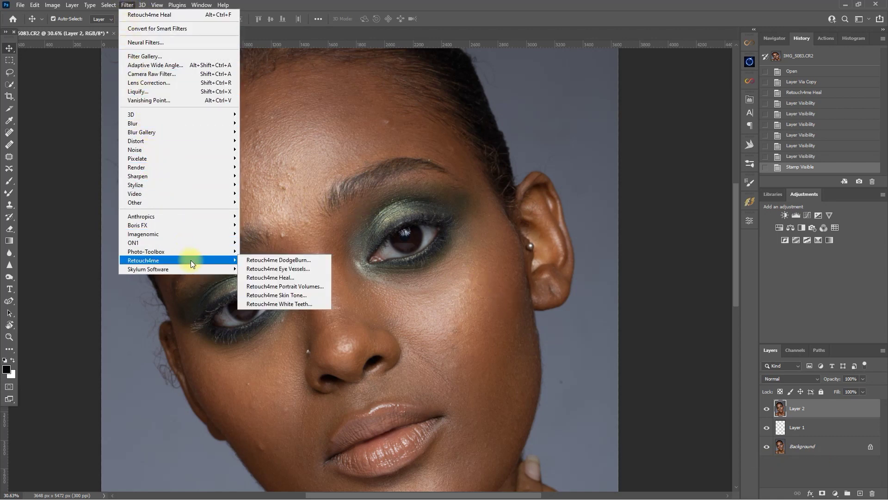
click(309, 259)
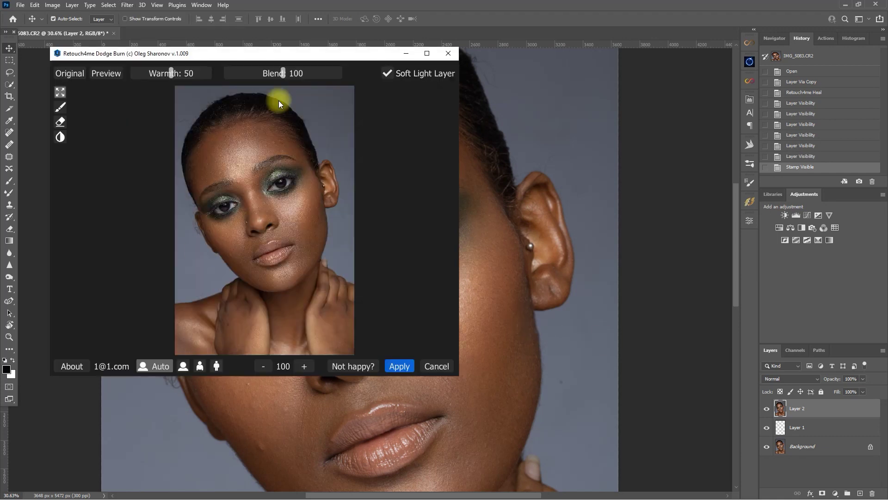
click(404, 366)
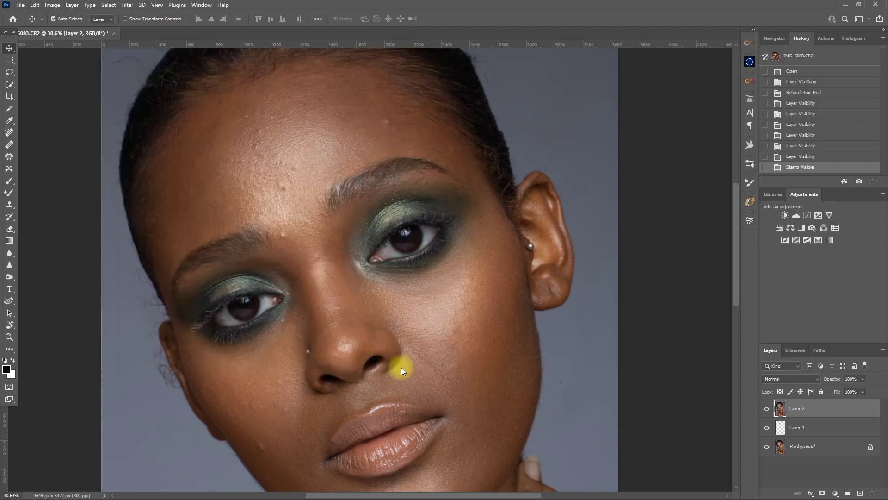
Set Layer 2's blend mode to Soft Light and compare the second portrait with and without it.
click(792, 379)
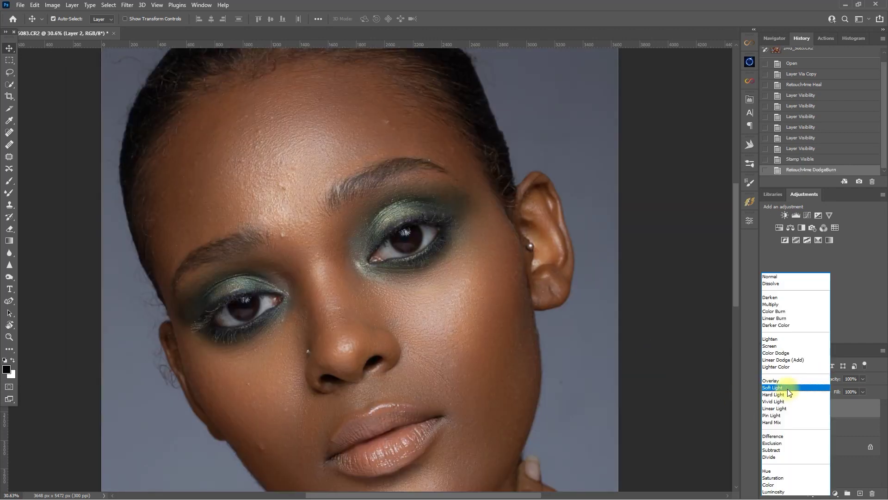
click(788, 387)
click(767, 426)
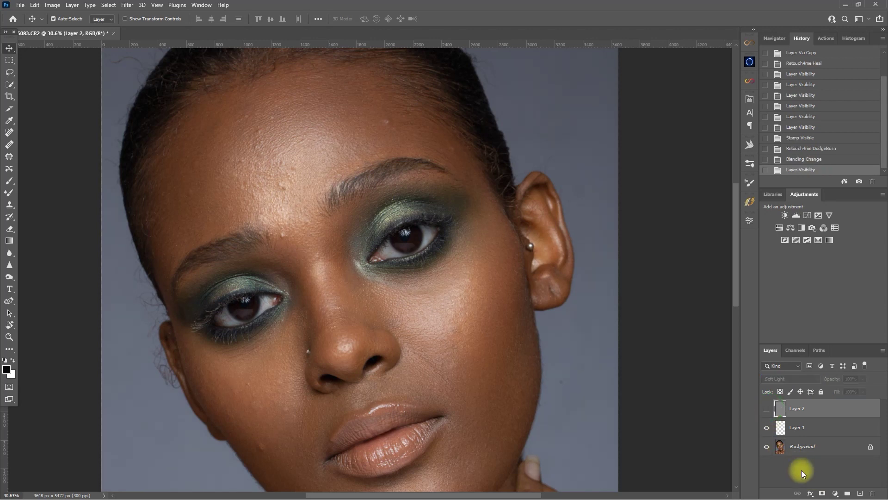
click(767, 408)
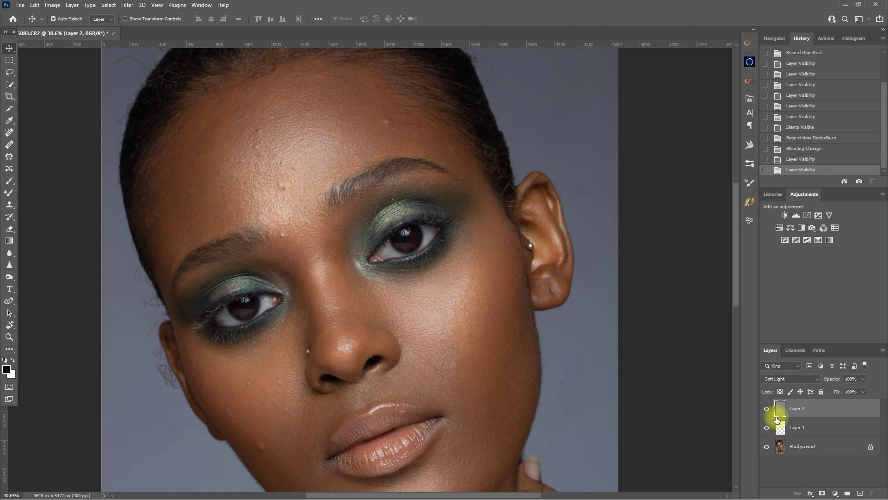
Compare the second portrait with the dodge and burn Layer 2 hidden and shown.
click(767, 409)
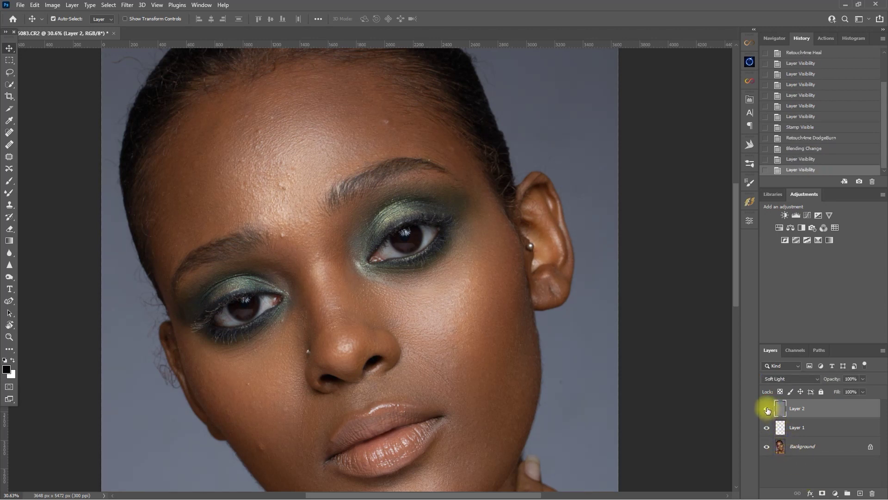
click(768, 409)
click(767, 407)
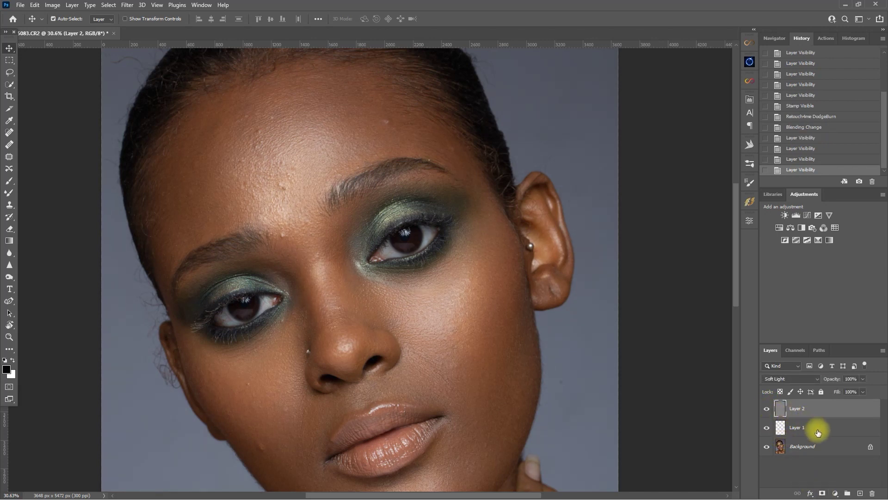
Group Layer 1 and Layer 2, and compare the portrait with the whole group hidden and shown.
shift+click(818, 432)
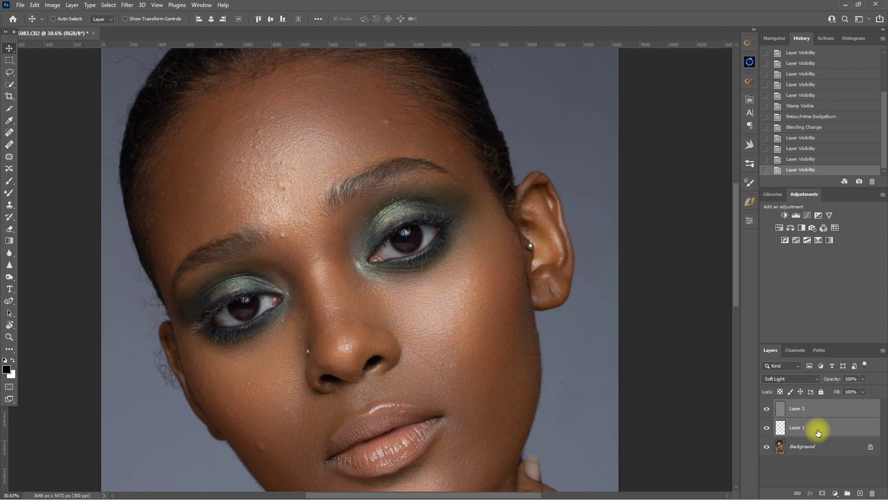
key(ctrl+g)
click(767, 405)
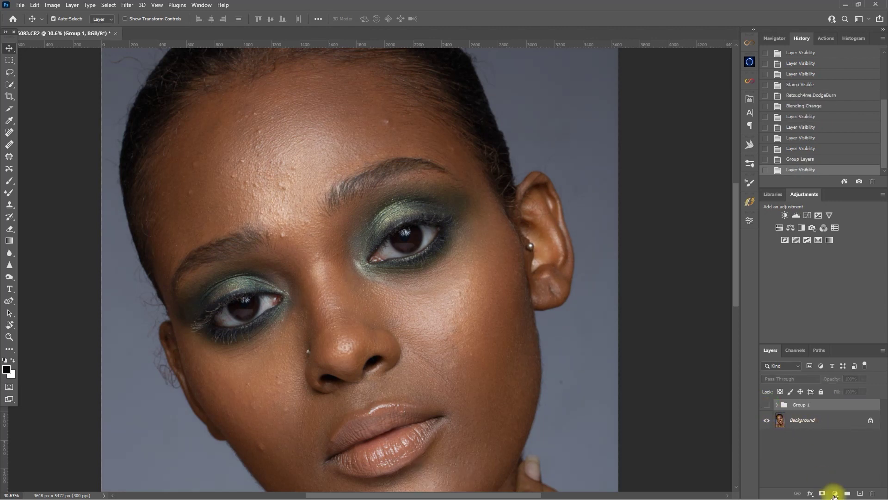
click(764, 404)
key(ctrl+comma)
click(764, 404)
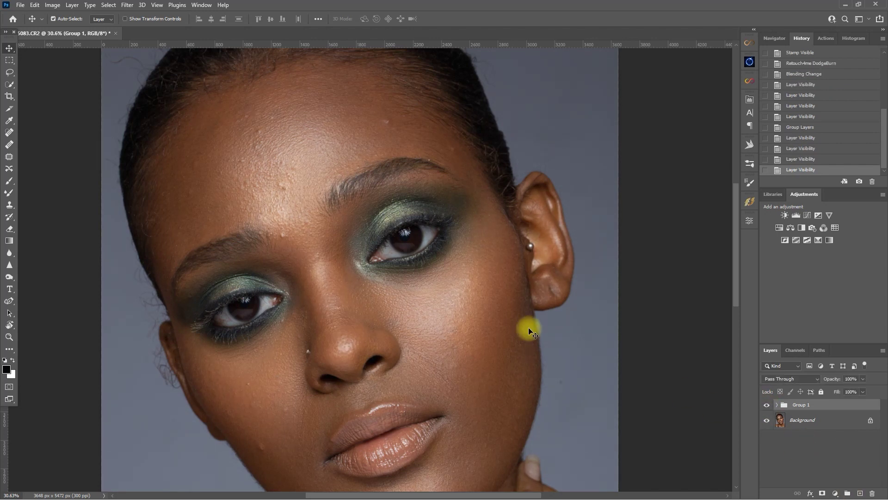
Stamp all visible layers into a new layer and add an empty layer above it for manual healing.
key(ctrl+0)
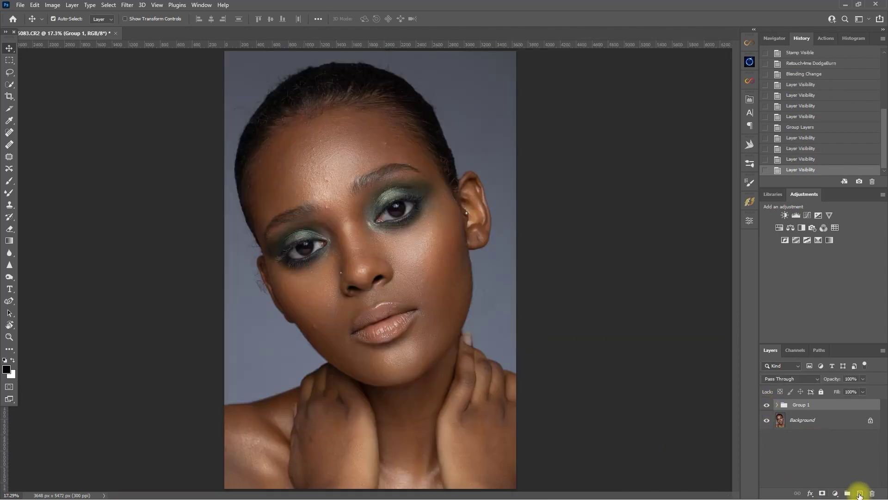
key(ctrl+alt+shift+e)
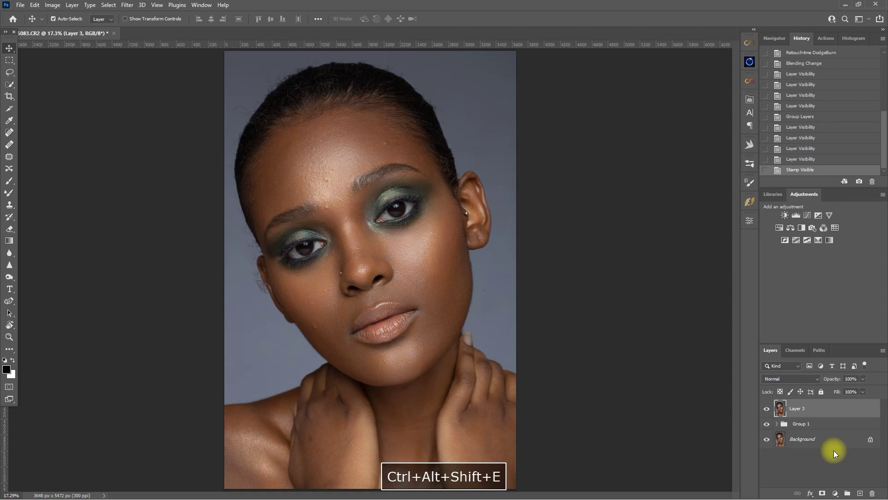
click(859, 493)
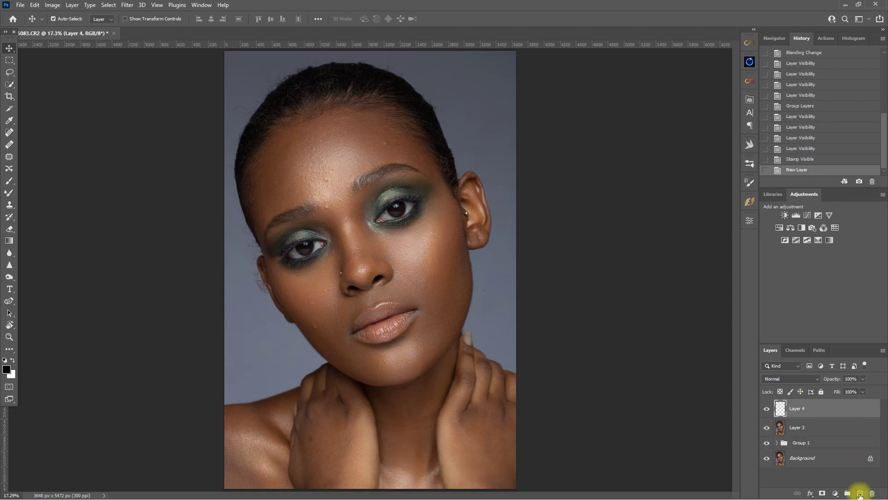
Remove the remaining blemishes on the forehead and between the eyebrows with the Spot Healing Brush on Layer 4, sampling all layers.
click(9, 132)
scroll(333, 171, up, 5)
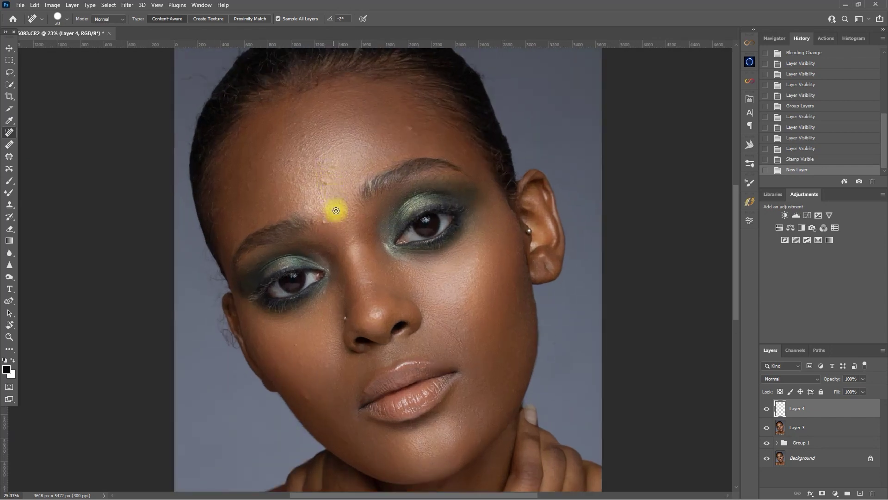
scroll(328, 182, up, 2)
key(space)
drag(328, 181, 335, 277)
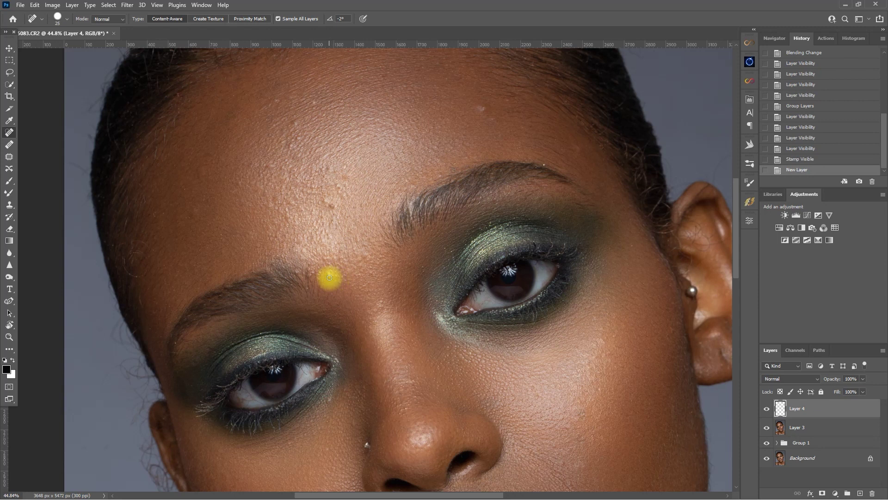
key(bracketleft)
key(bracketleft)
key(bracketleft)
click(324, 204)
click(327, 199)
click(332, 206)
click(335, 194)
key(bracketleft)
click(204, 168)
click(311, 105)
click(492, 117)
click(478, 107)
click(327, 167)
click(283, 112)
click(369, 241)
Clean up the remaining blemishes on the lower cheek near the jaw using the Spot Healing Brush and the Healing Brush.
scroll(321, 264, down, 5)
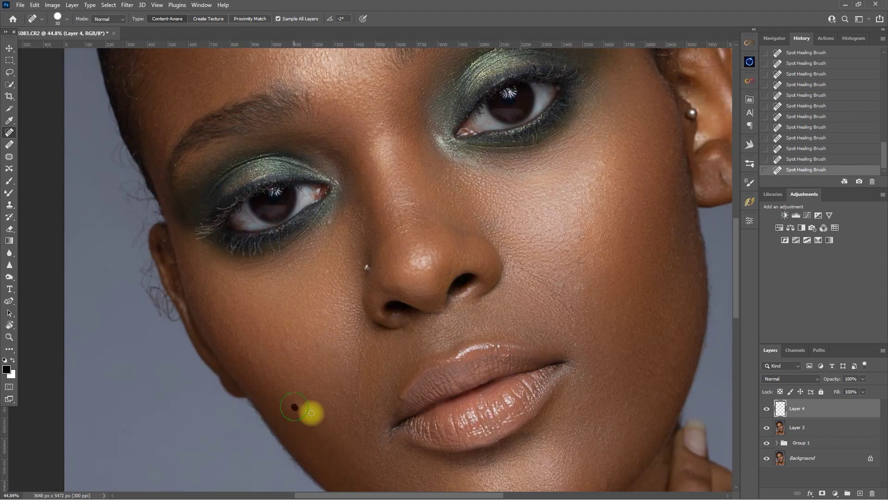
scroll(626, 436, down, 2)
scroll(365, 156, up, 5)
scroll(331, 345, down, 5)
key(shift+j)
alt+click(282, 341)
click(286, 352)
click(290, 362)
click(293, 370)
scroll(469, 284, up, 4)
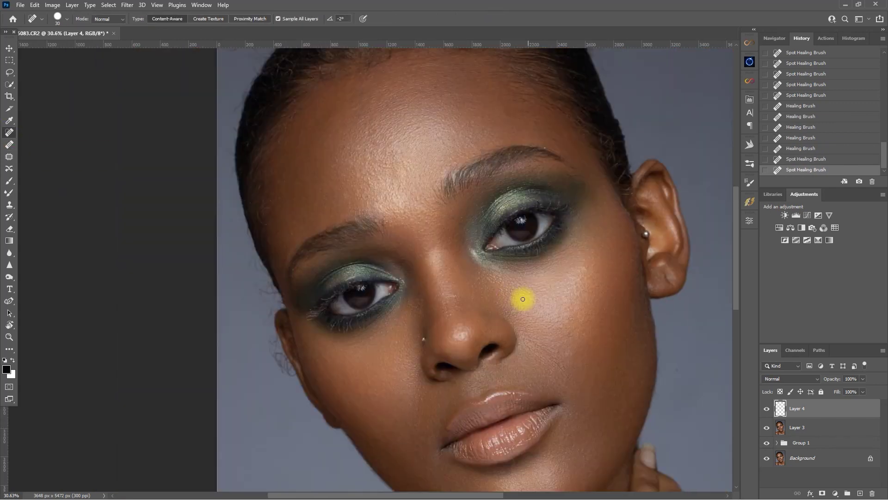
Compare the face with the manual healing on Layer 4 hidden and shown.
key(space)
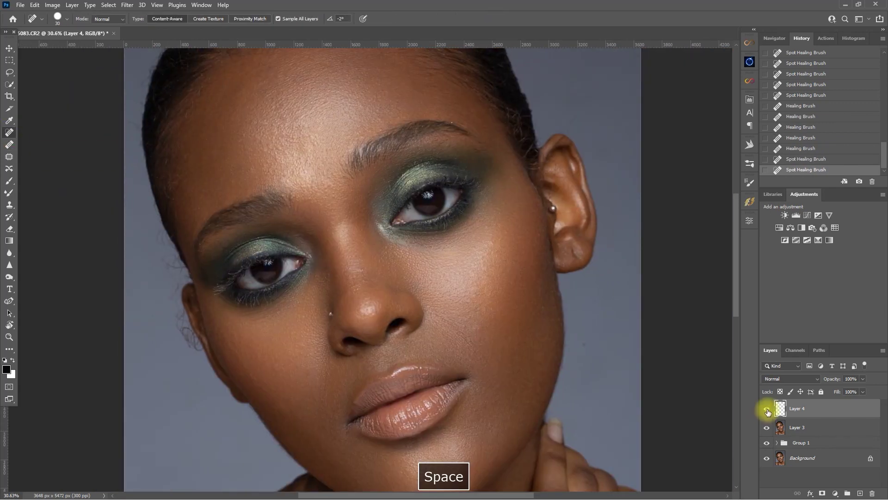
click(767, 409)
click(767, 409)
click(768, 410)
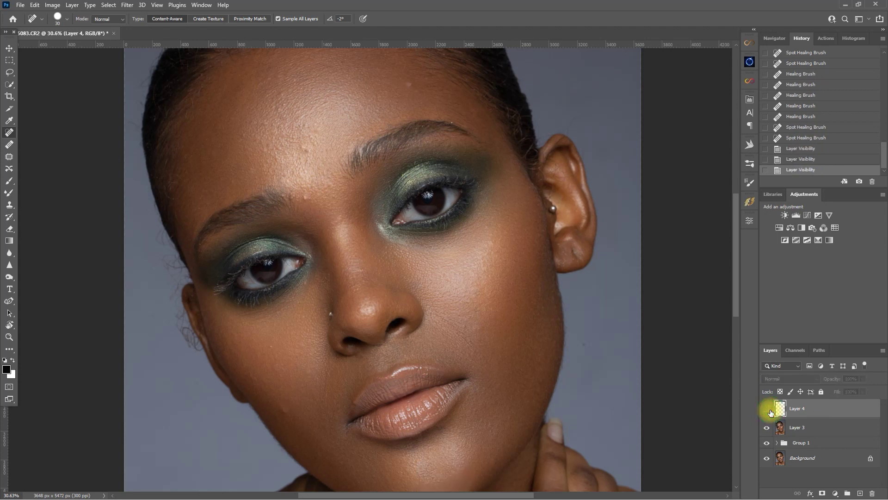
click(768, 410)
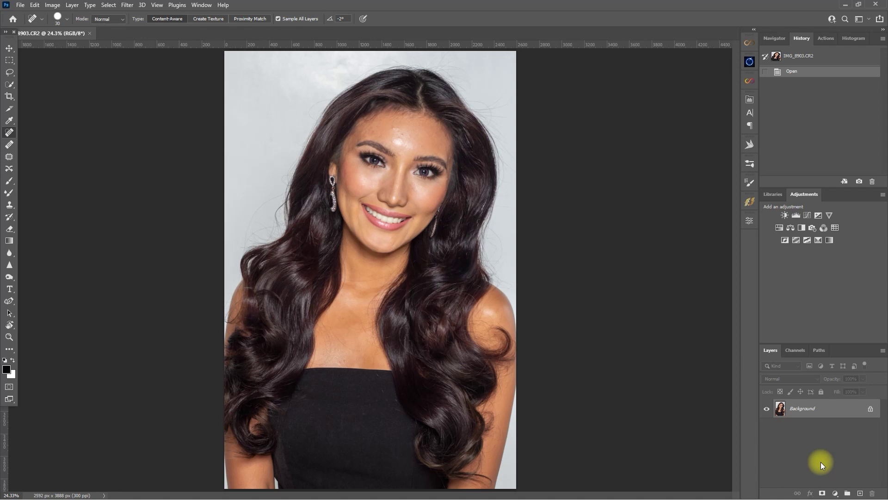
Duplicate the third portrait's Background layer and apply Retouch4me Heal with Sensitivity 100, Make Mask and High Resolution enabled.
key(ctrl+j)
key(v)
scroll(448, 185, up, 5)
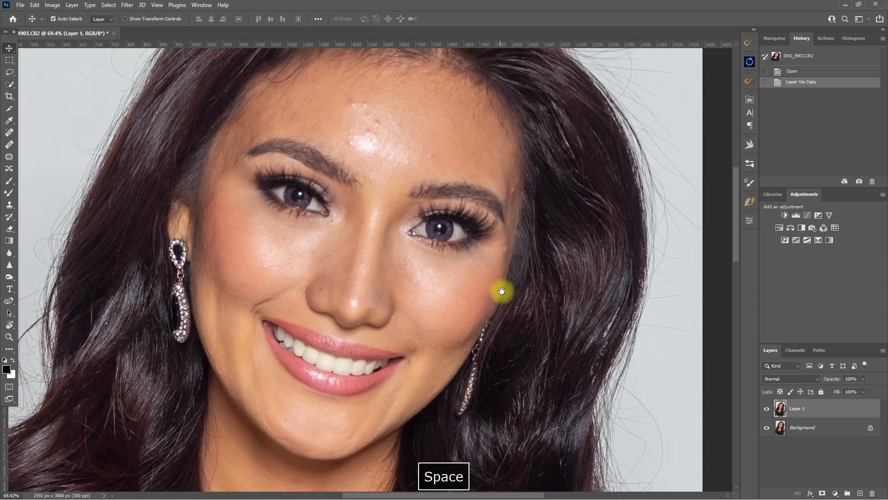
drag(502, 290, 532, 301)
click(127, 5)
mouse_move(149, 258)
click(305, 268)
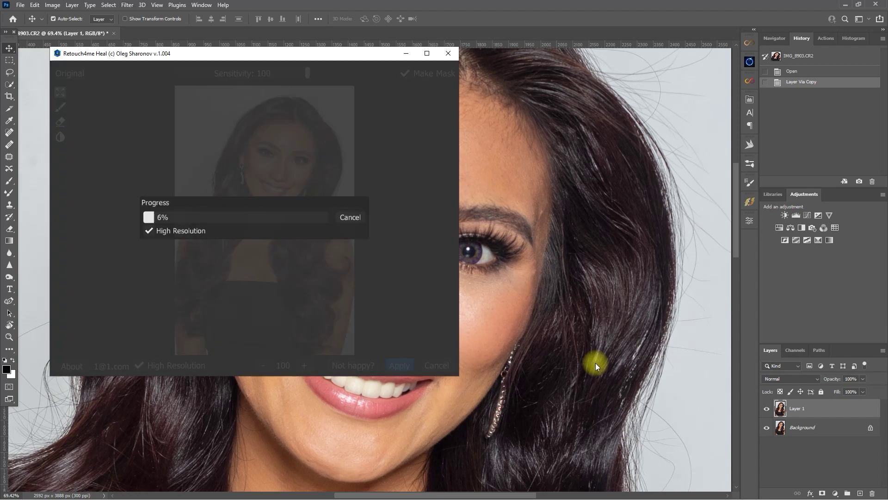
click(398, 366)
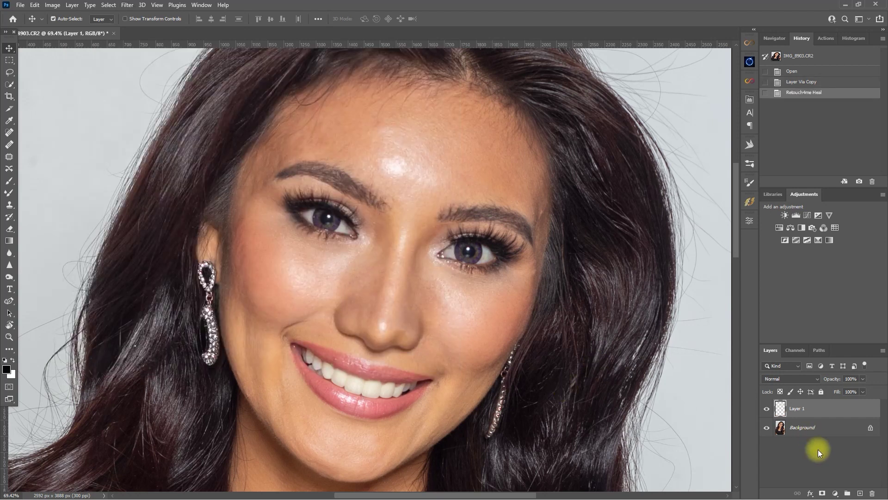
Stamp all visible layers into a new layer and apply Retouch4me Dodge Burn with Warmth 50, Blend 200 and Soft Light Layer enabled.
key(ctrl+alt+shift+e)
click(127, 5)
mouse_move(149, 257)
click(319, 258)
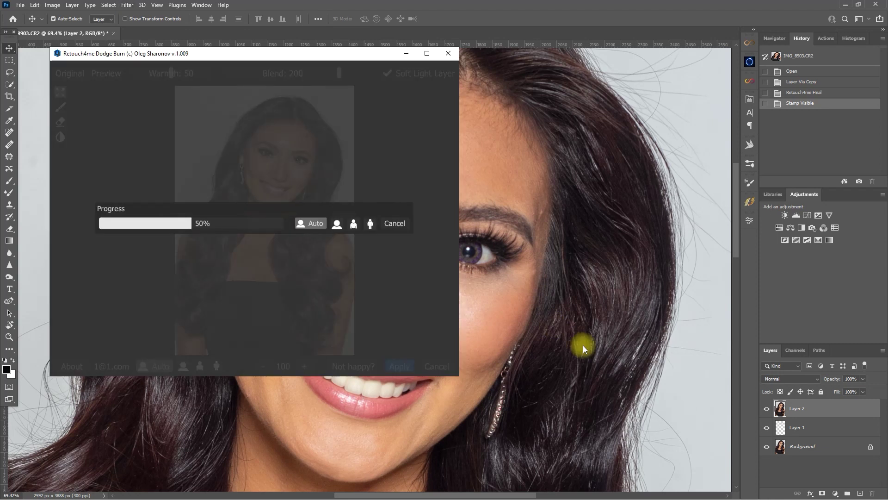
click(399, 366)
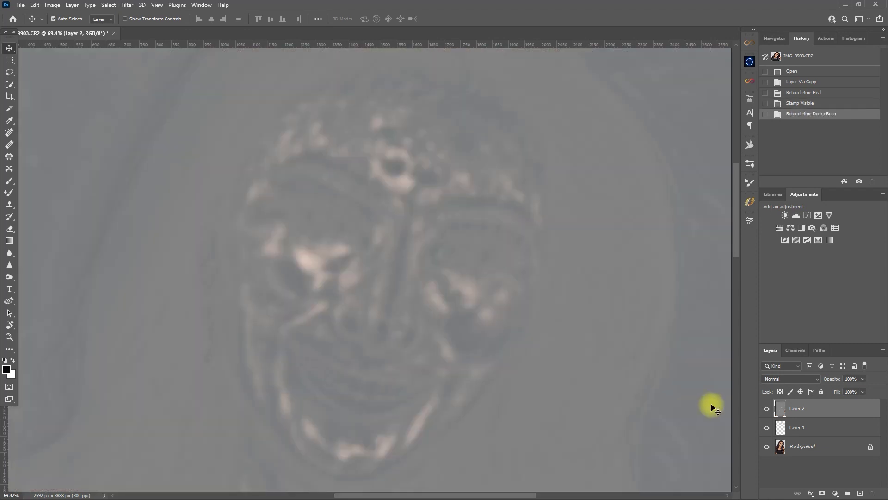
Set Layer 2's blend mode to Soft Light and compare the third portrait with Layers 1 and 2 hidden and shown.
click(791, 378)
click(786, 388)
click(767, 408)
click(766, 427)
click(766, 427)
click(766, 408)
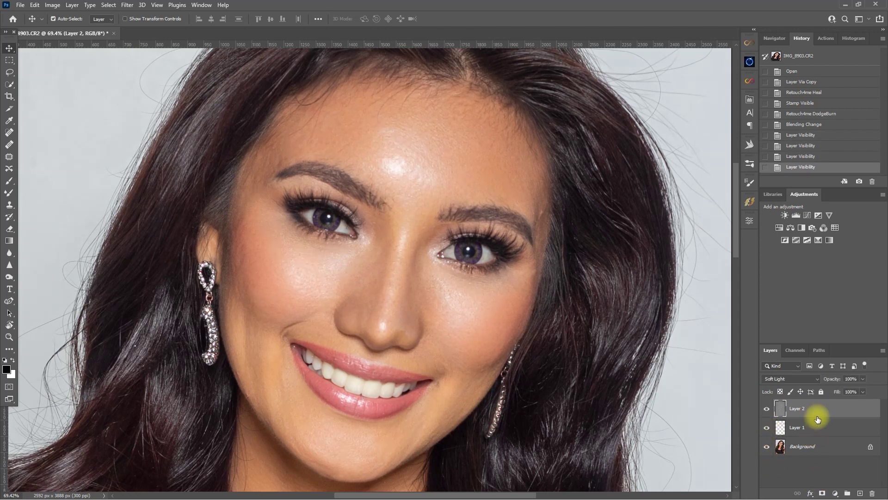
Stamp all visible layers into a new layer and apply Retouch4me Portrait Volumes with Blend 100, Soft Light Layer and High Resolution enabled.
key(ctrl+alt+shift+e)
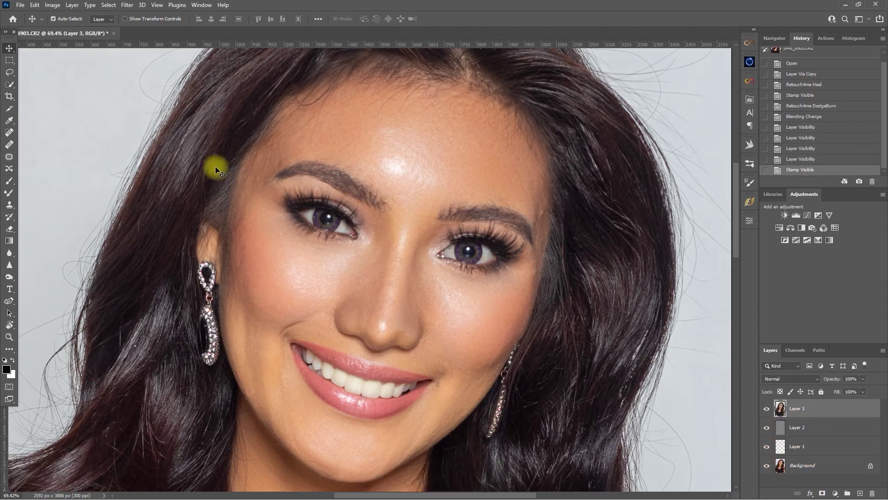
click(125, 5)
mouse_move(215, 254)
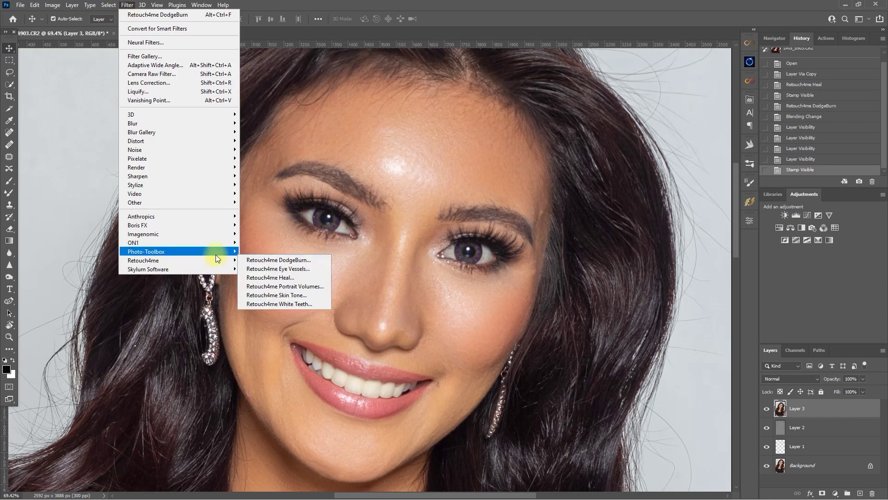
click(325, 285)
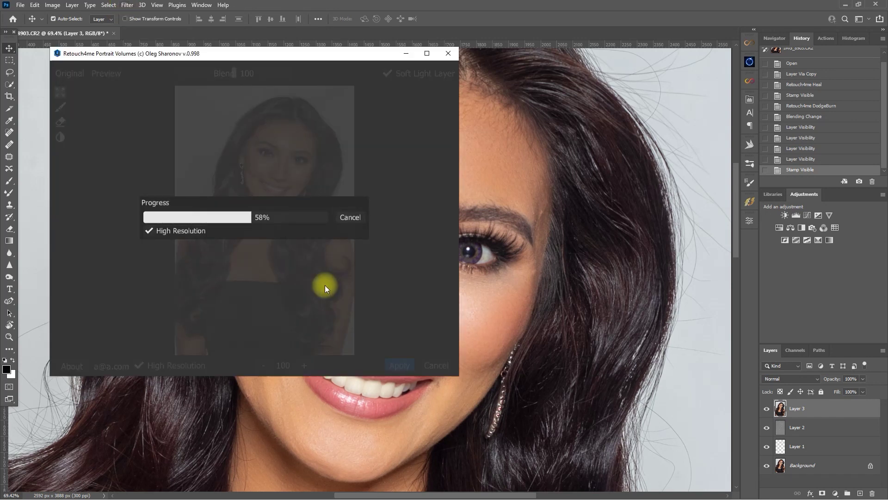
click(399, 365)
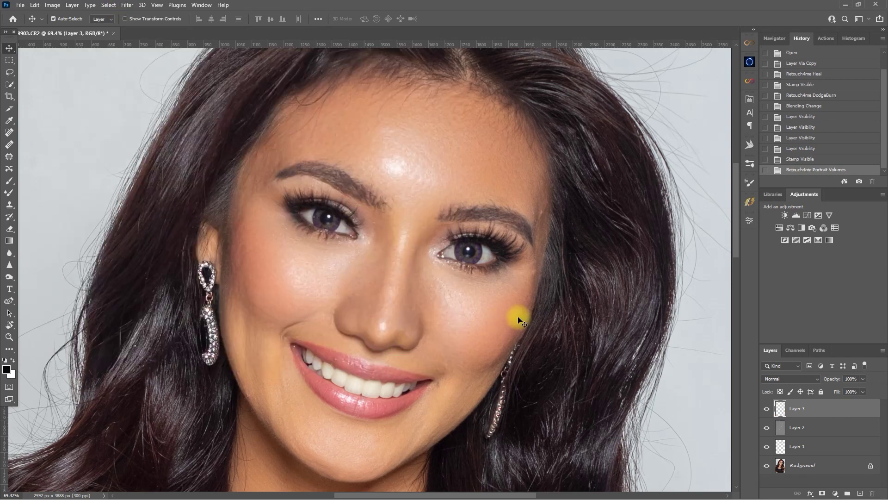
Set Layer 3's blend mode to Soft Light and compare the face with and without the portrait volumes effect.
click(798, 379)
click(791, 387)
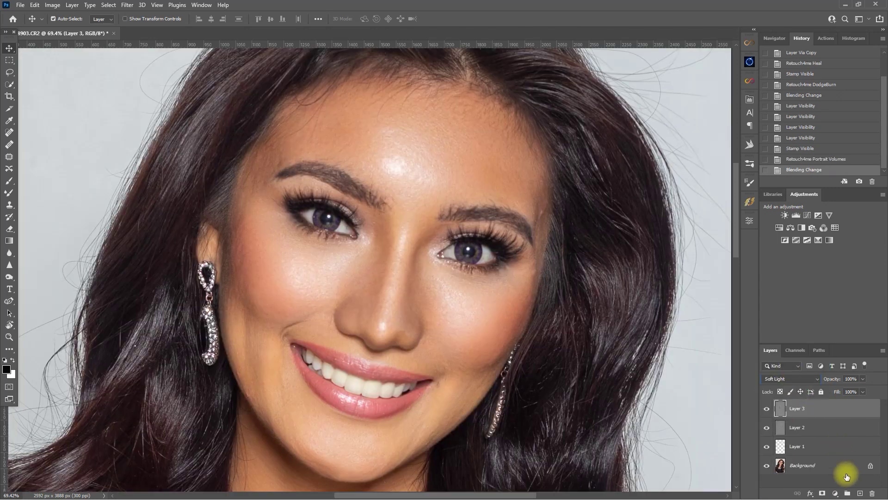
click(768, 409)
click(767, 408)
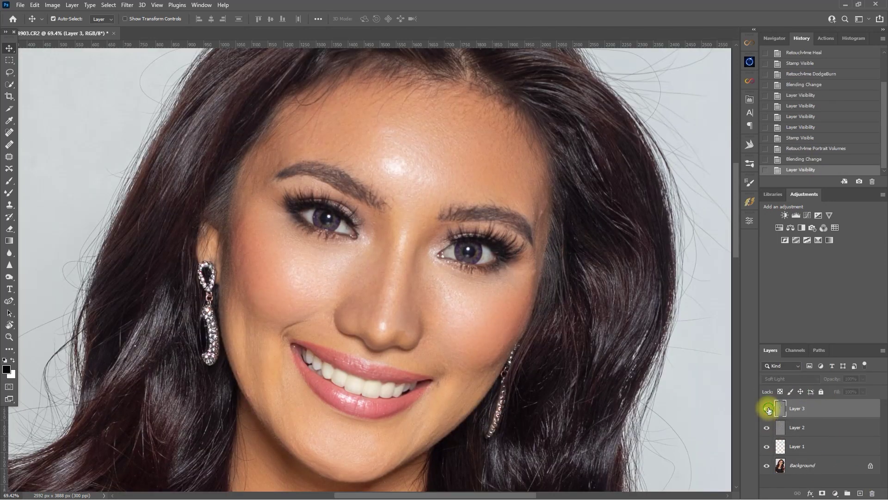
click(766, 409)
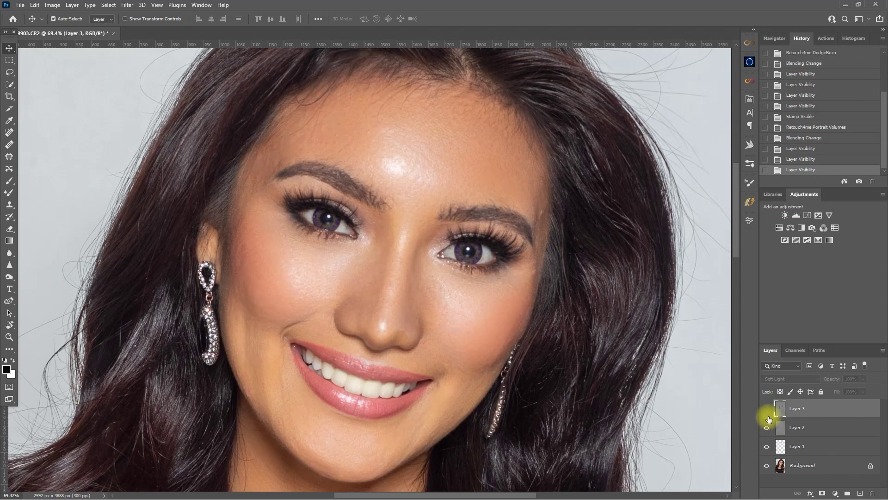
click(766, 409)
Reduce Layer 3's opacity to 80% and compare the face with the layer hidden and shown.
drag(864, 387, 855, 387)
click(873, 379)
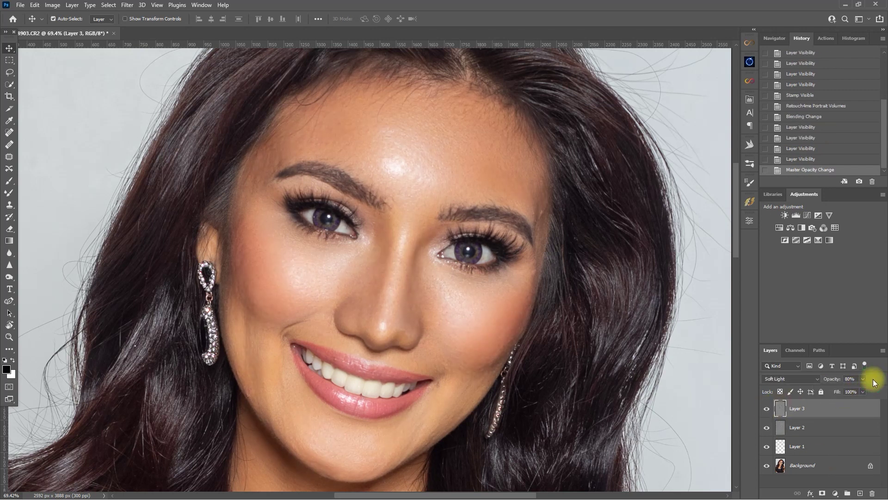
click(767, 409)
click(767, 409)
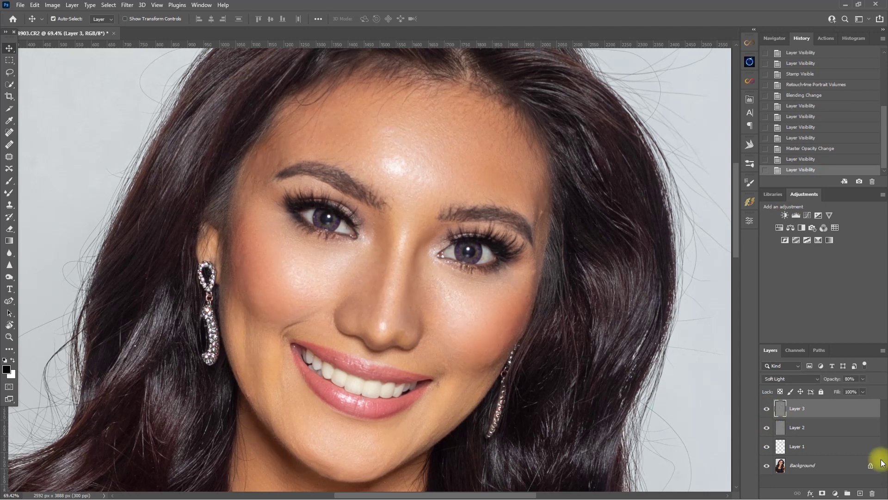
Stamp all visible layers into a new layer and apply Retouch4me White Teeth with Brighten 30, Whiten 30 and High Resolution enabled.
scroll(853, 432, up, 1)
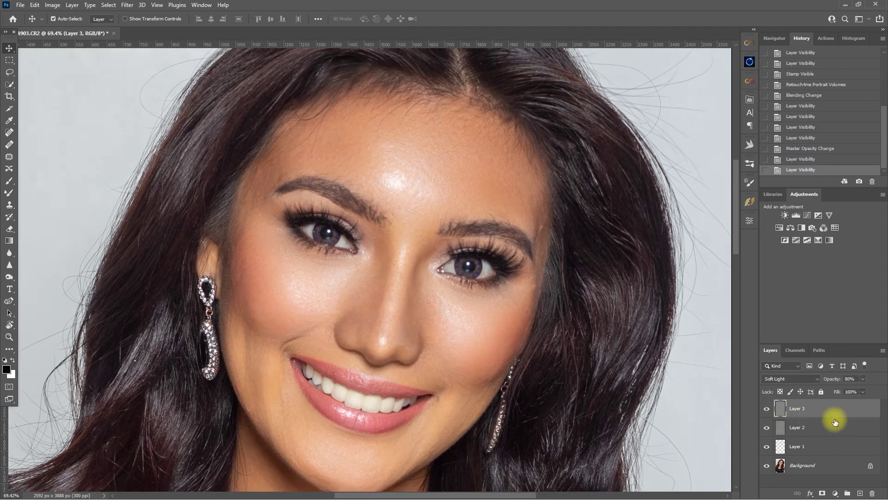
key(ctrl+alt+shift+e)
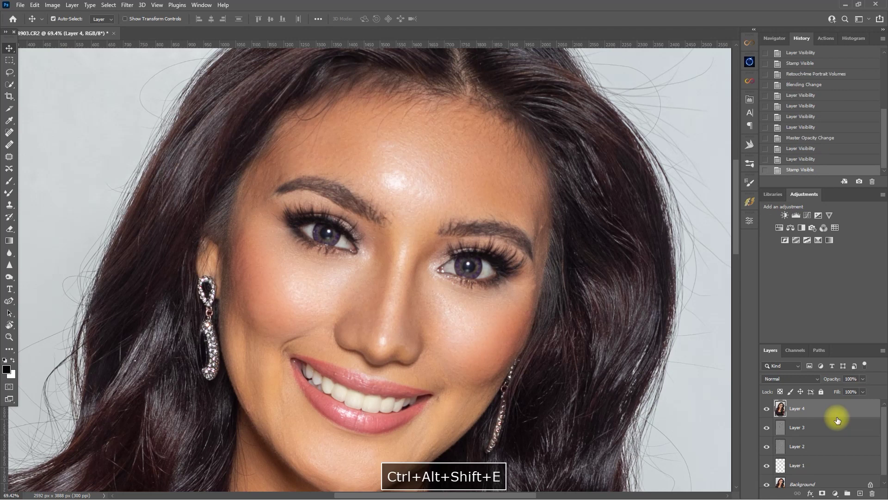
click(127, 5)
mouse_move(170, 262)
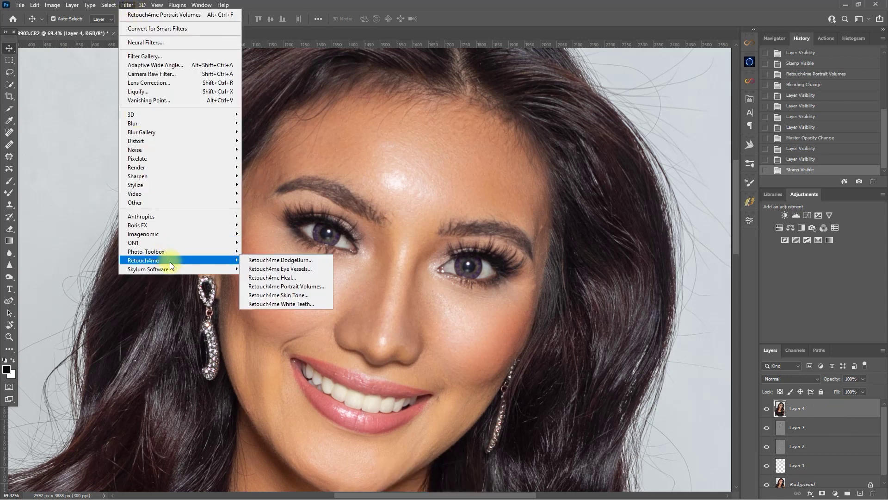
click(320, 301)
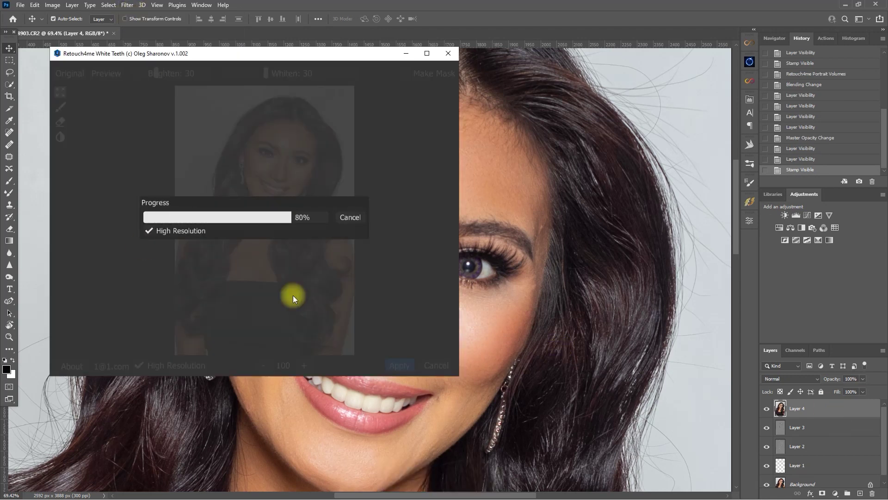
click(402, 365)
Compare the teeth up close with Layer 4 hidden and shown.
click(766, 408)
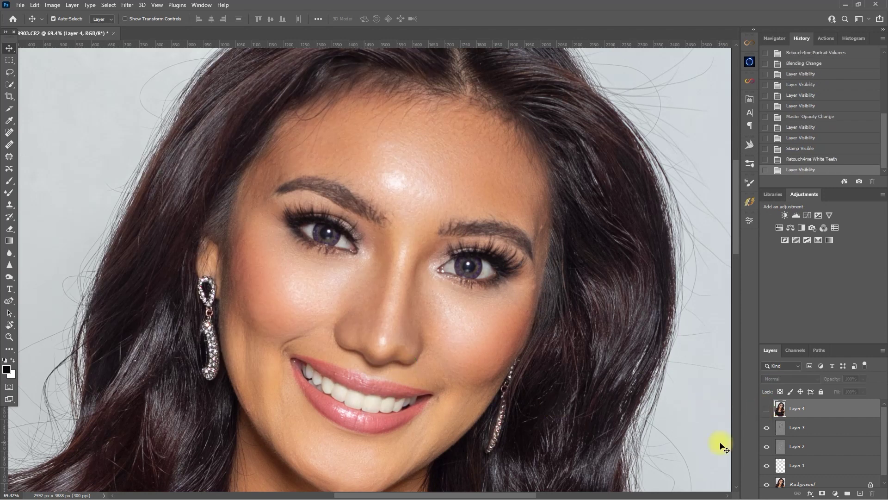
click(766, 409)
scroll(387, 404, up, 2)
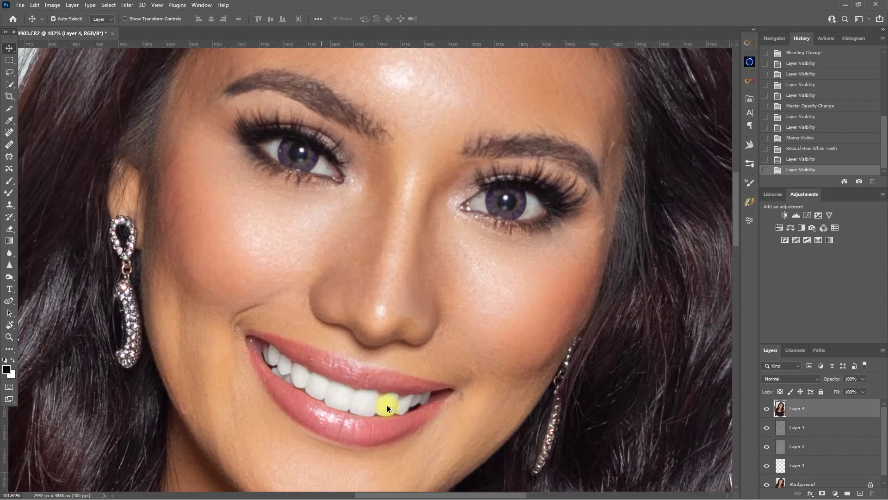
scroll(386, 404, up, 1)
drag(396, 391, 437, 273)
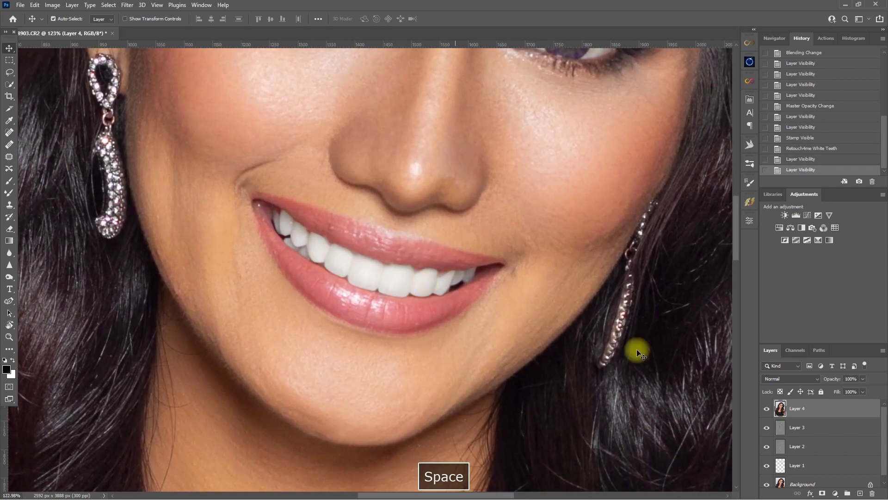
click(767, 408)
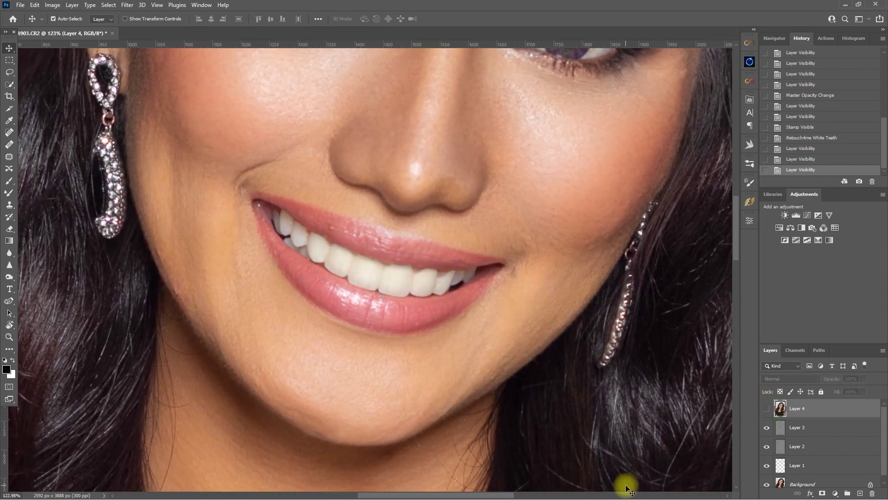
click(766, 408)
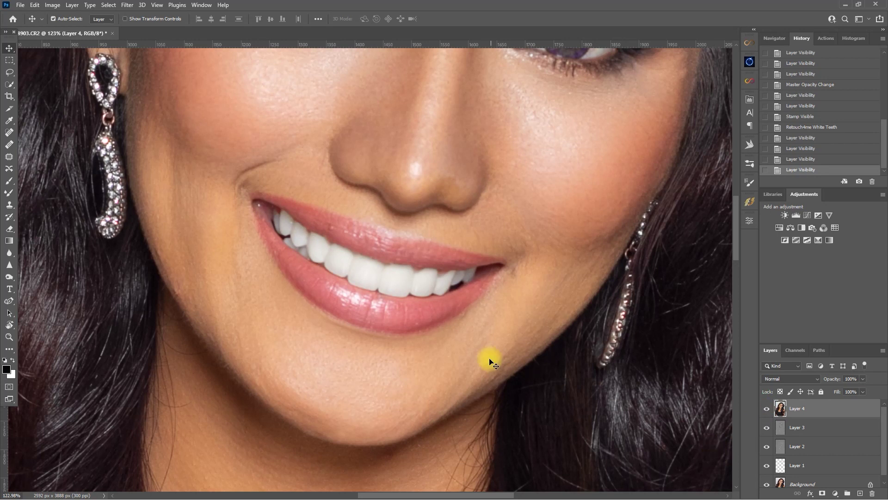
Group Layers 1 through 4 into one layer group above the Background.
scroll(417, 318, down, 4)
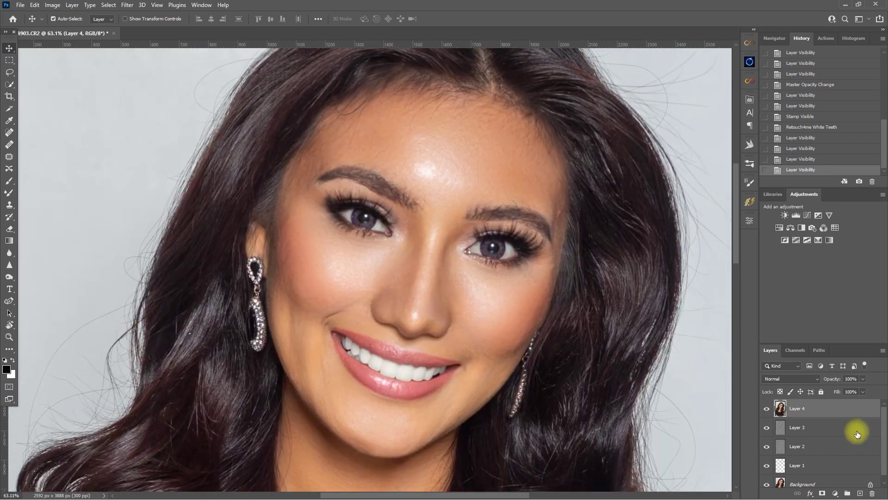
shift+click(845, 467)
key(ctrl+g)
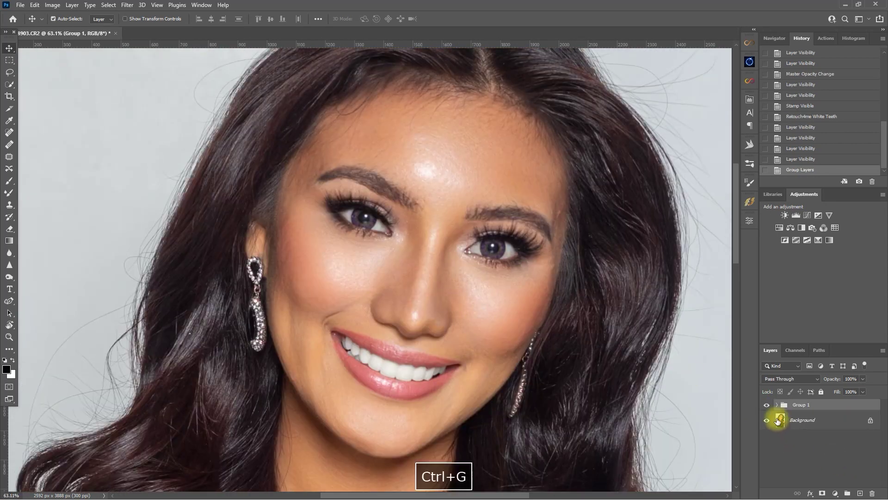
Compare the retouched face with the original by hiding and showing Group 1 repeatedly.
click(767, 405)
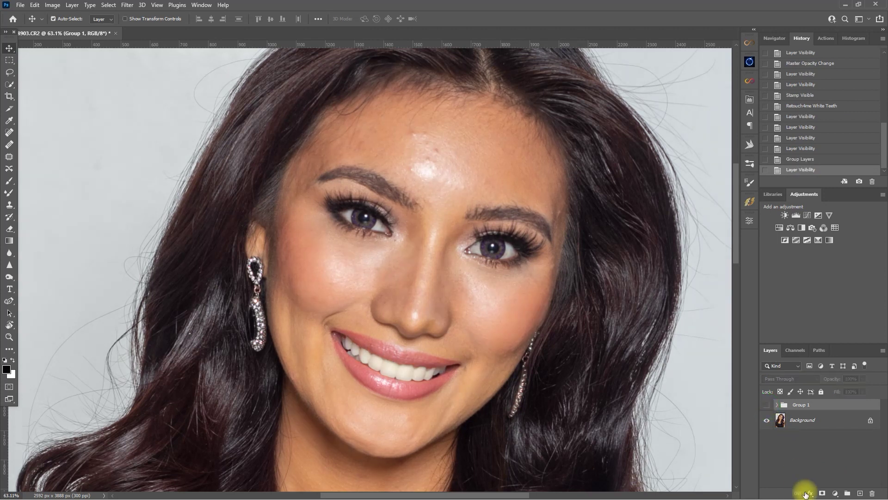
click(767, 405)
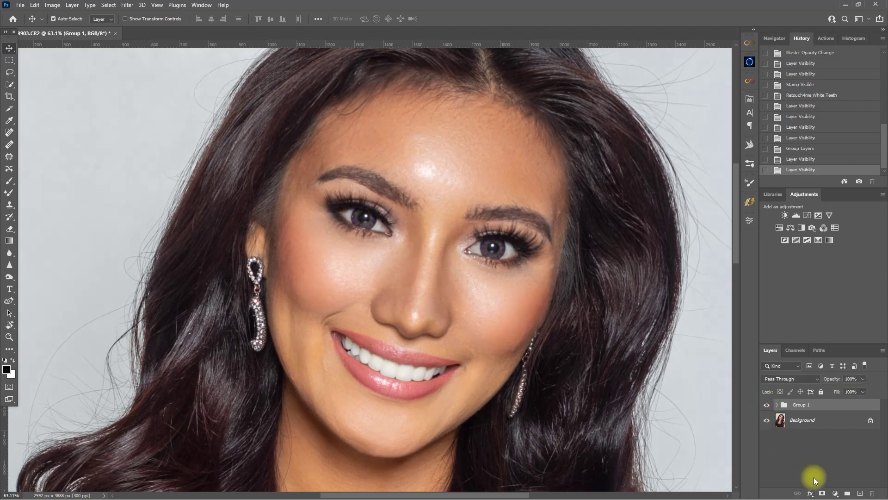
click(766, 405)
click(767, 405)
scroll(466, 304, up, 1)
click(766, 405)
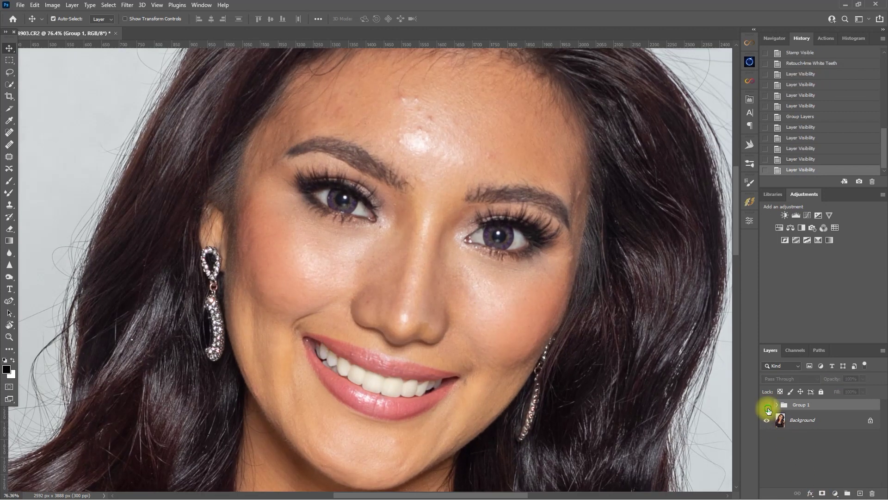
click(767, 405)
click(767, 408)
click(767, 407)
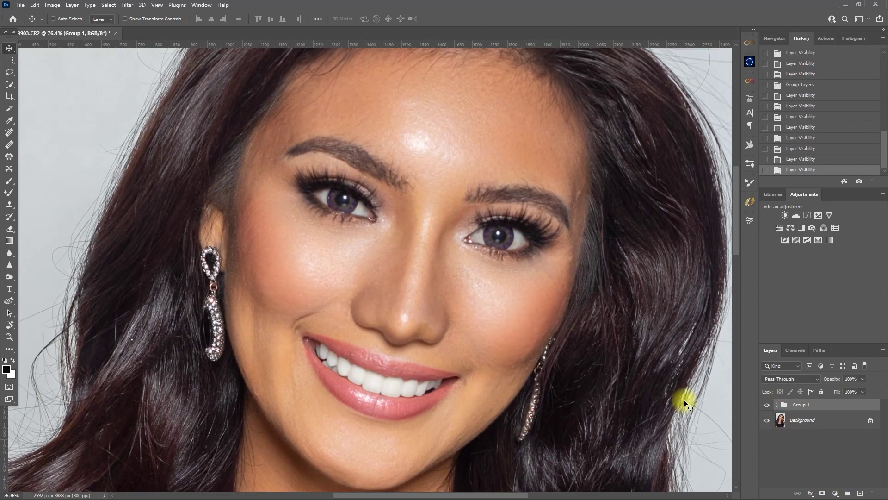
Fit the whole portrait in view and compare it with Group 1 hidden and shown.
key(ctrl+0)
click(777, 404)
click(767, 405)
click(767, 405)
click(767, 405)
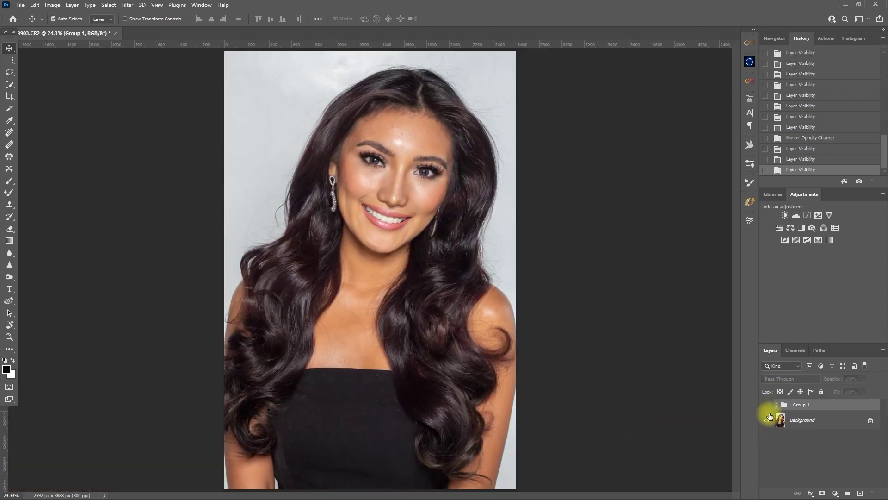
click(767, 406)
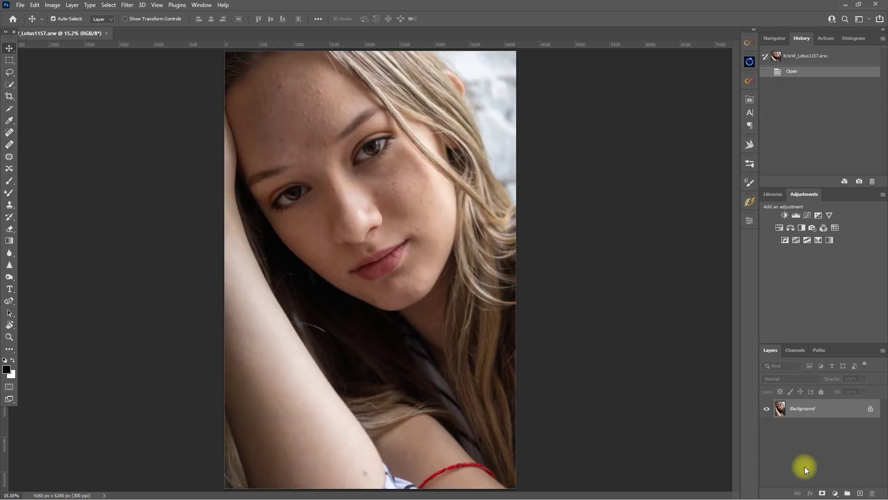
Duplicate the Background of the new portrait and apply Retouch4me Heal with Sensitivity 100, Make Mask and High Resolution enabled.
key(ctrl+j)
click(127, 5)
click(143, 15)
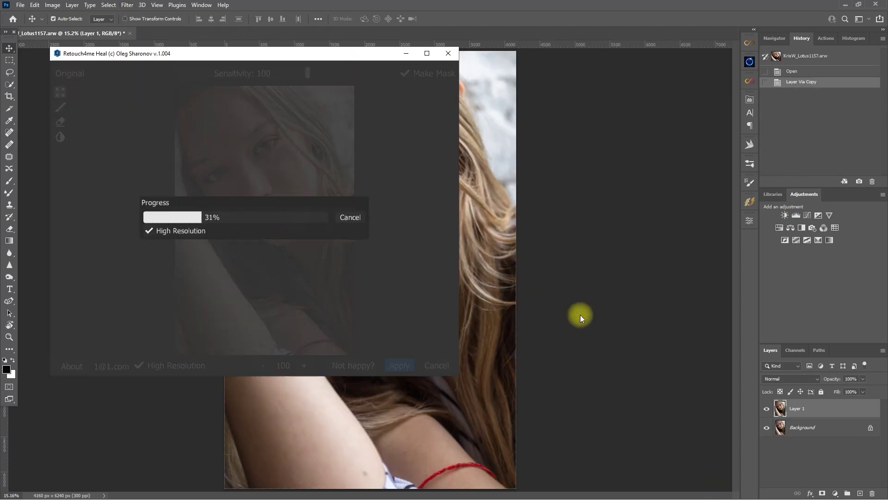
click(399, 366)
Inspect the healed spots on Layer 1 alone by hiding the Background, including a closer view of the face area.
click(766, 428)
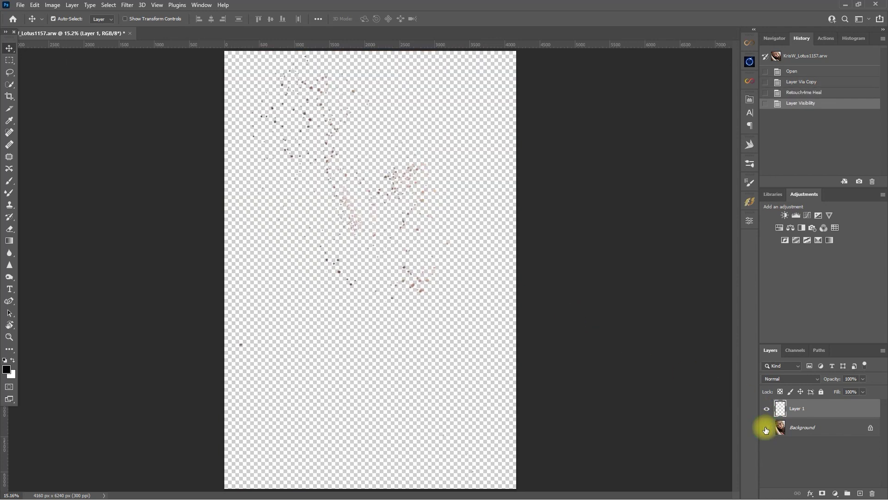
click(767, 428)
scroll(323, 148, up, 4)
key(space)
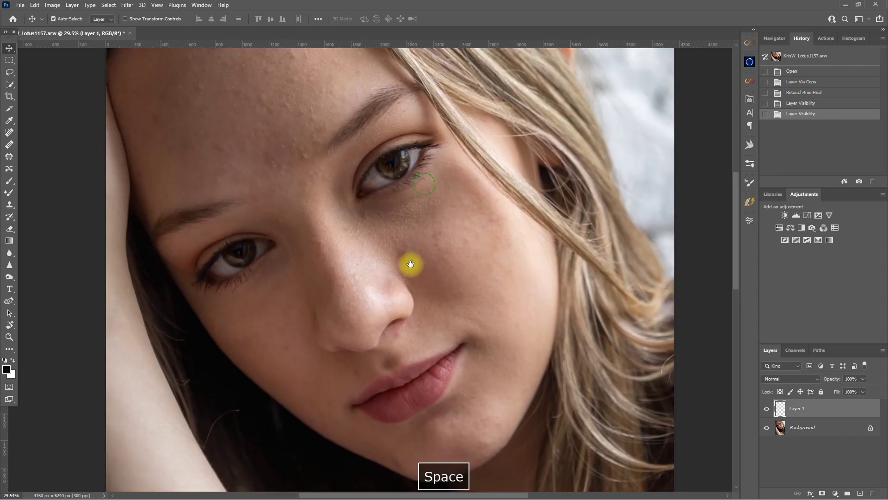
drag(407, 264, 610, 370)
click(768, 428)
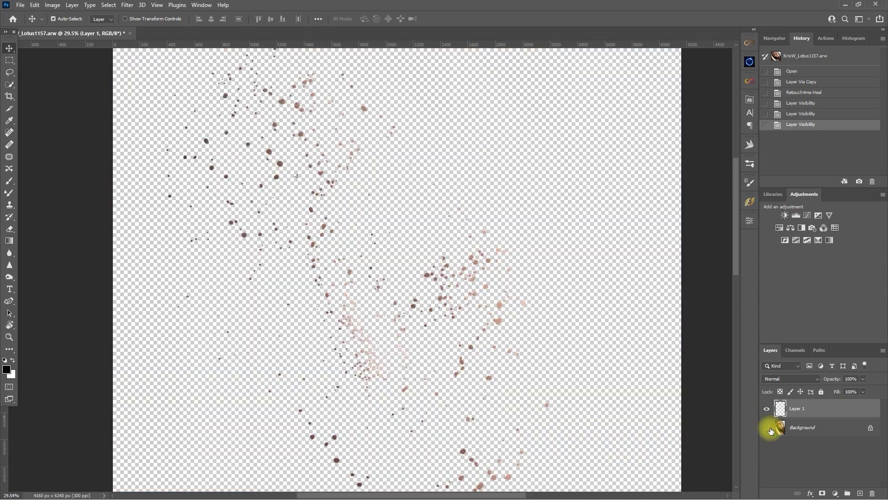
click(770, 431)
Compare the skin blemishes with the healing layer, Layer 1, hidden and shown.
click(768, 409)
click(768, 411)
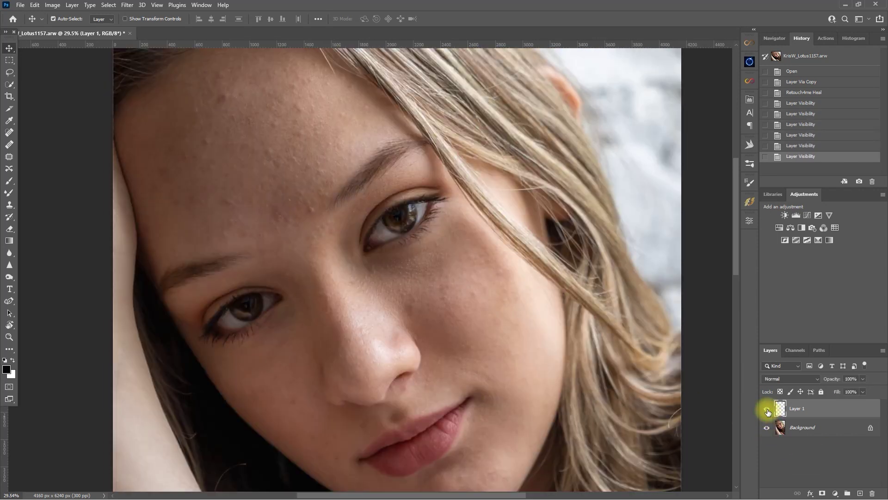
click(768, 411)
click(767, 409)
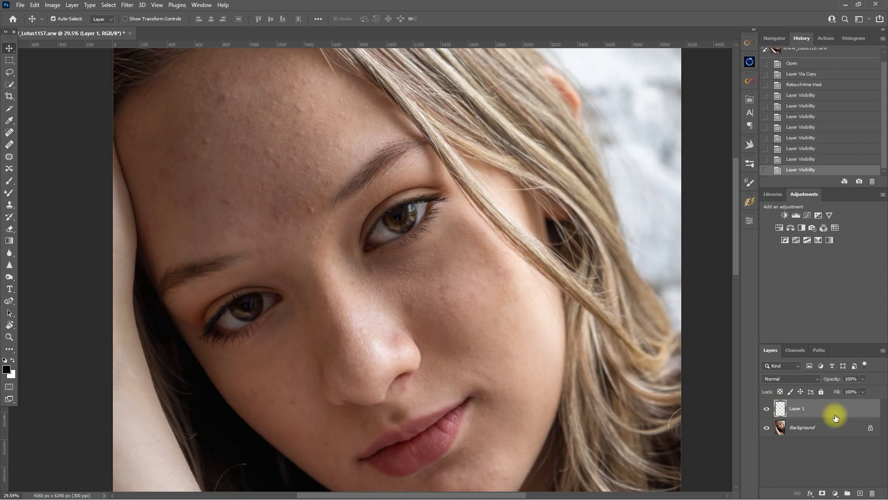
Stamp all visible layers into a new layer and apply Retouch4me Dodge Burn with Warmth 50, Blend 200 and Soft Light Layer enabled.
key(ctrl+alt+shift+e)
click(127, 4)
click(273, 255)
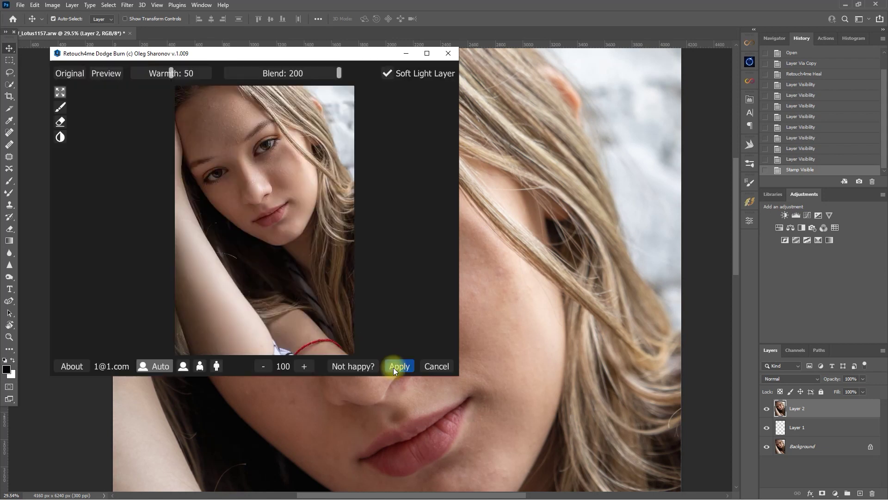
click(399, 366)
Set Layer 2's blend mode to Soft Light and compare the skin with the dodge and burn layer hidden and shown.
click(786, 379)
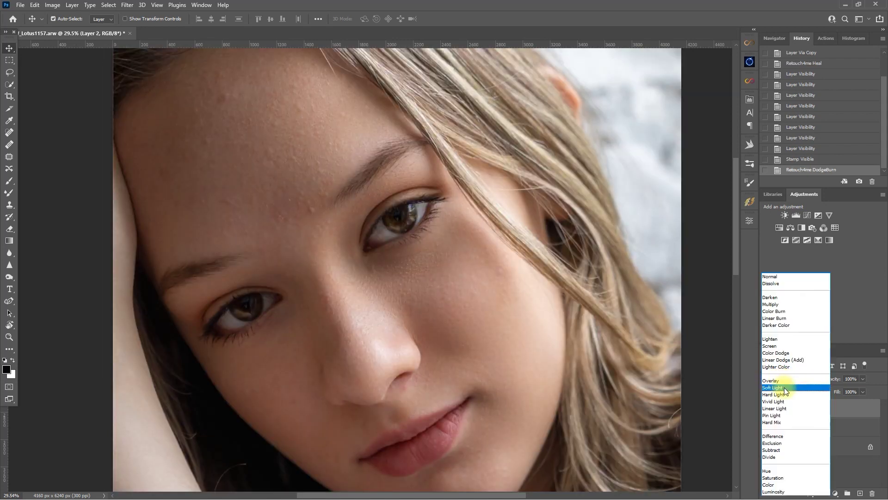
click(784, 388)
click(767, 409)
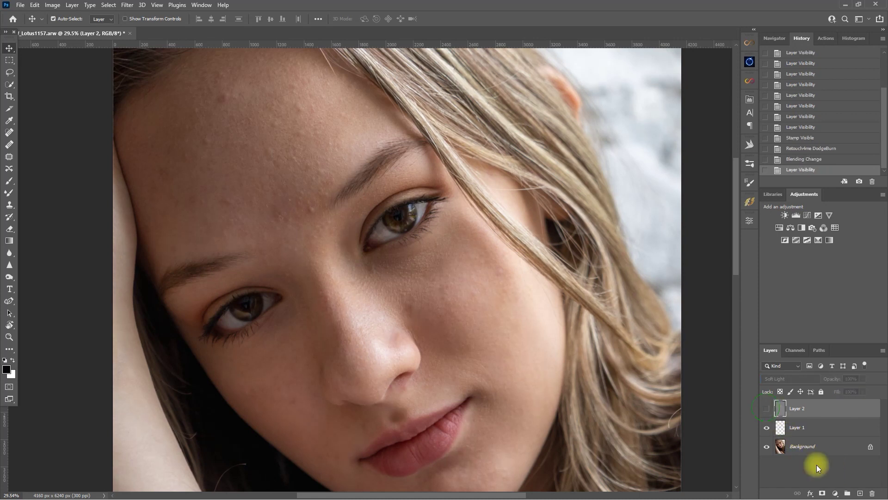
click(766, 409)
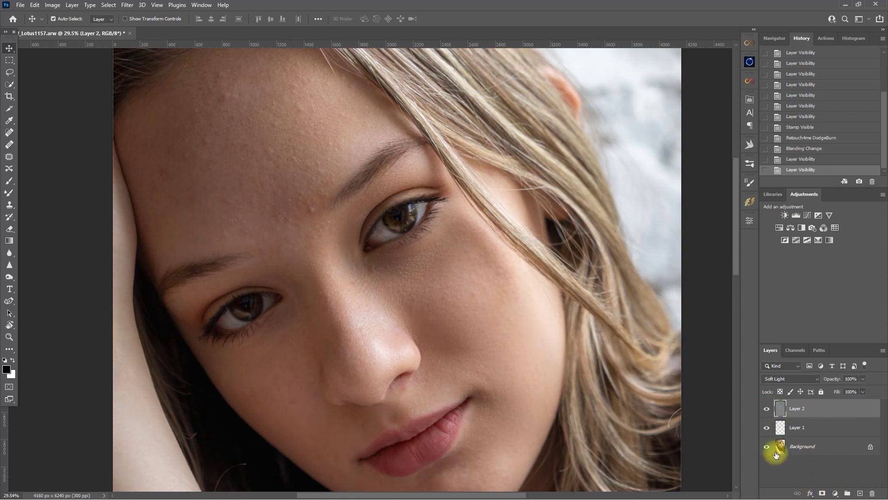
click(766, 407)
click(766, 409)
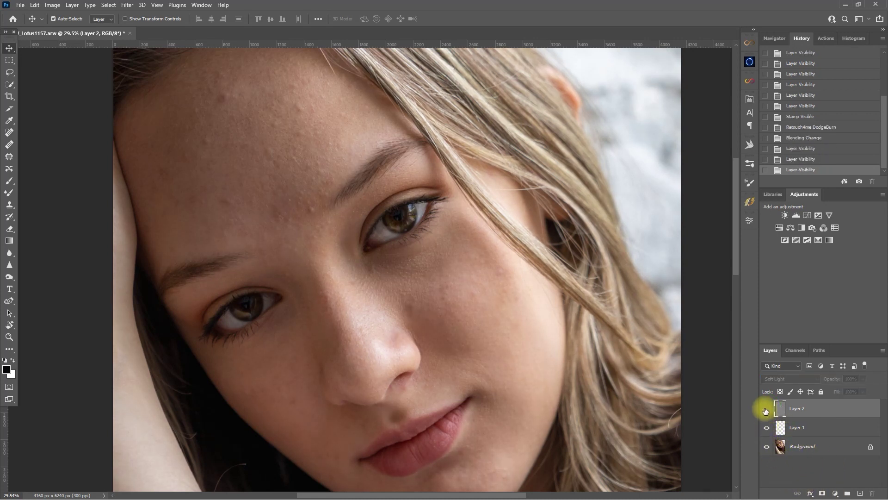
Stamp all visible layers into a new layer and apply Retouch4me Skin Tone with Blend 100 and High Resolution enabled.
key(ctrl+alt+shift+e)
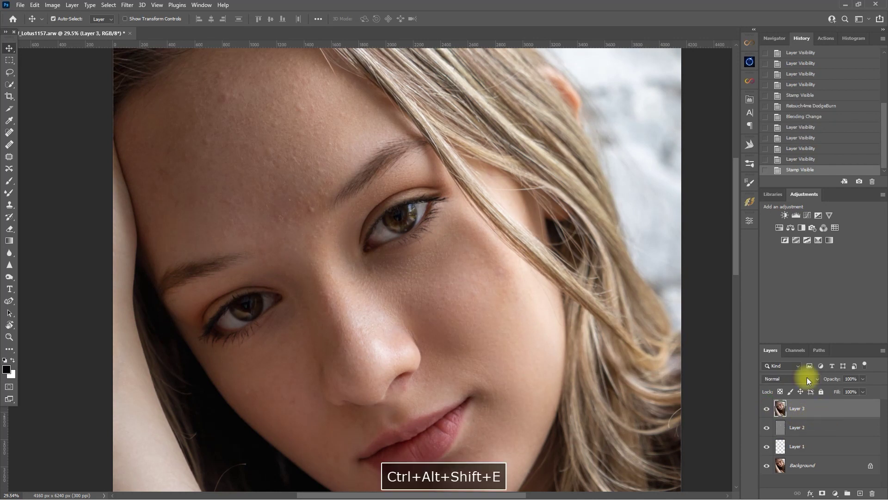
click(127, 5)
mouse_move(191, 260)
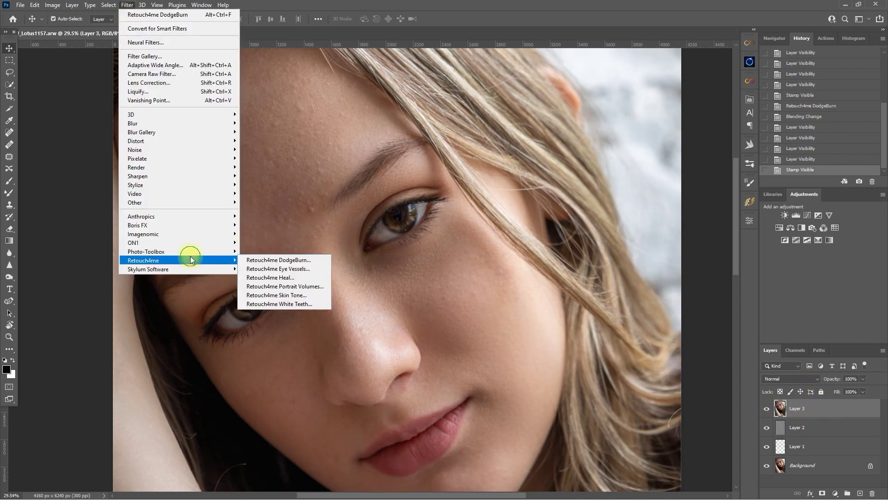
click(319, 285)
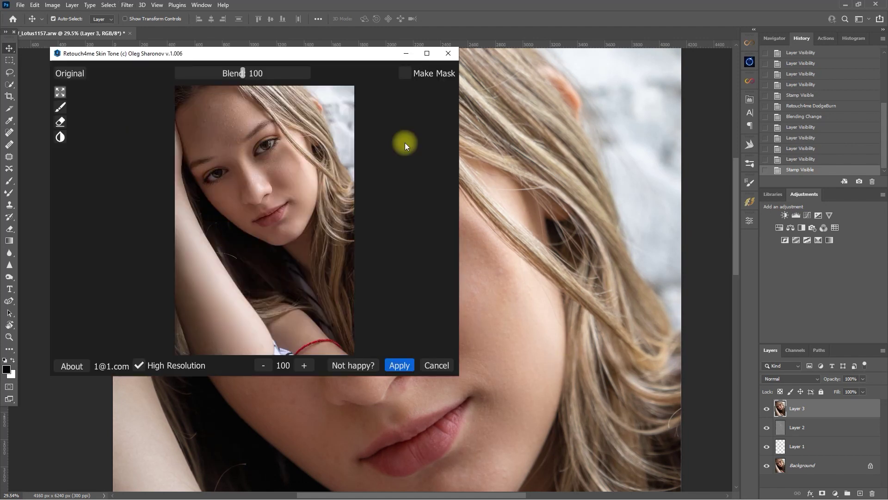
click(398, 365)
Compare the facial skin colour with the skin tone layer, Layer 3, hidden and shown, including close up around the nose.
click(766, 409)
click(766, 409)
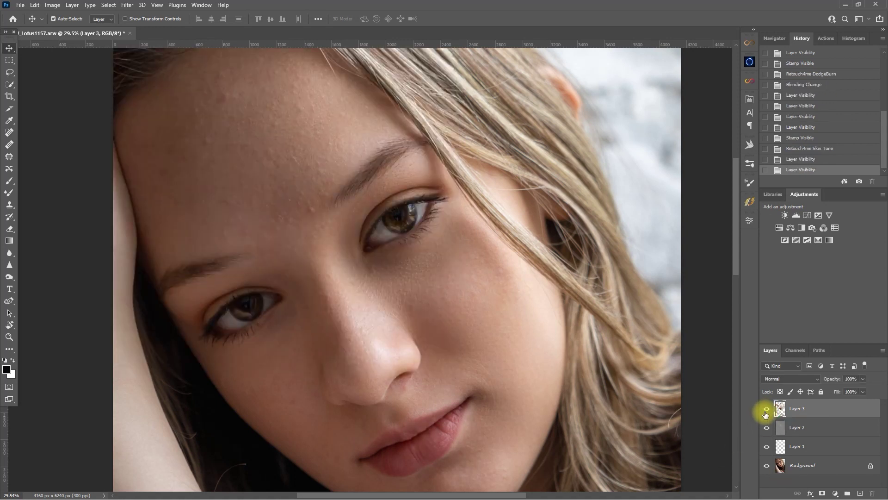
click(767, 409)
click(767, 409)
click(767, 411)
click(767, 410)
click(766, 410)
click(767, 409)
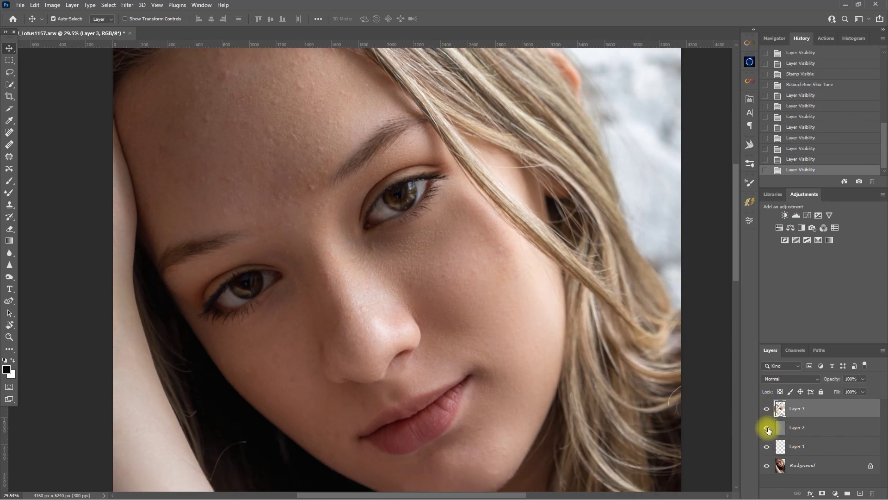
click(767, 410)
click(768, 412)
click(767, 409)
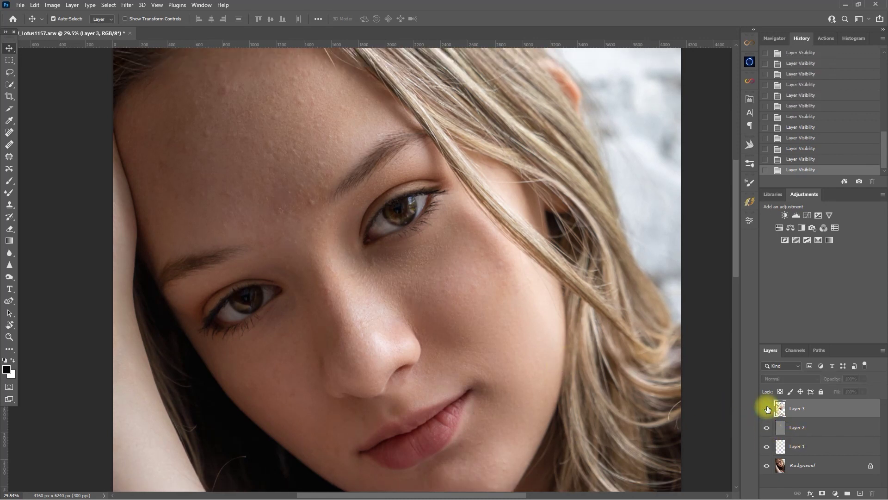
drag(352, 363, 482, 344)
click(768, 410)
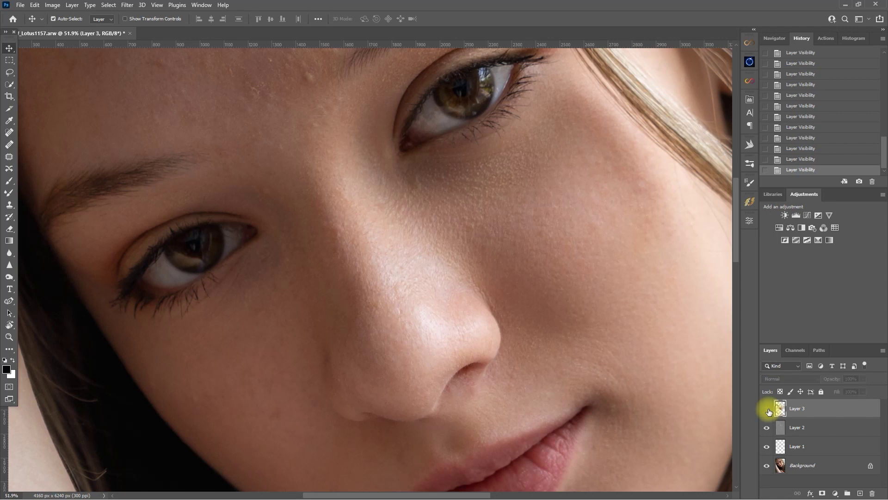
scroll(546, 358, down, 2)
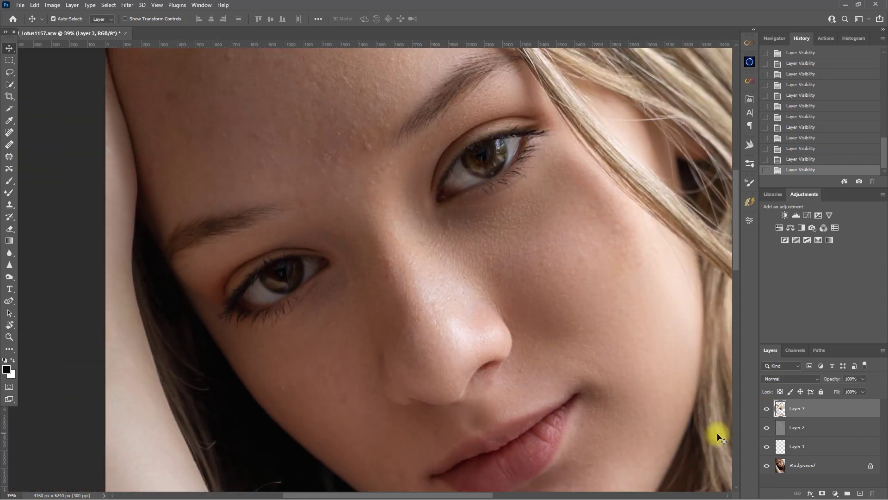
scroll(569, 363, down, 1)
Hide Layer 2, Layer 1 and the Background to inspect the Skin Tone result alone on Layer 3, and show them again.
click(767, 427)
click(766, 446)
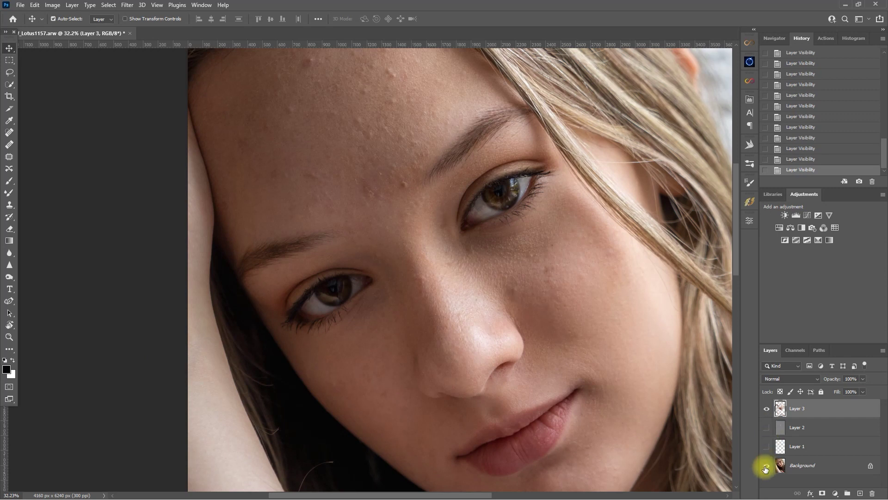
click(767, 464)
scroll(620, 369, up, 2)
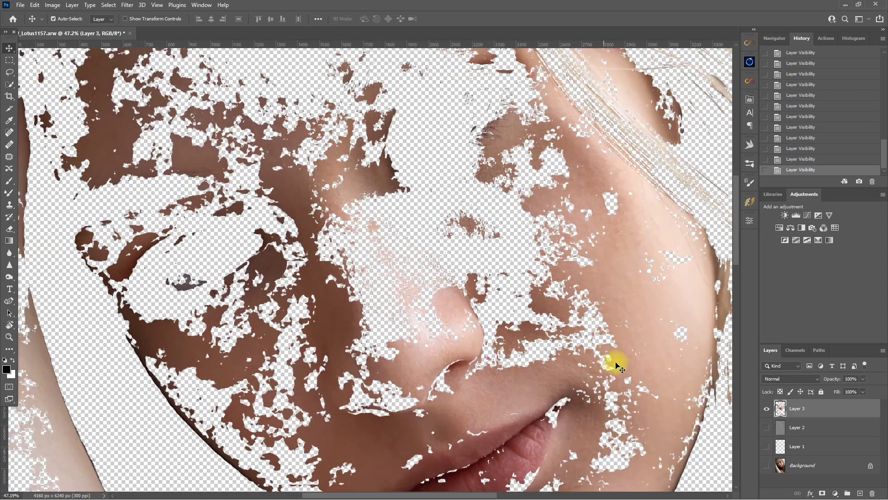
scroll(514, 336, down, 2)
drag(500, 333, 412, 304)
click(767, 465)
click(766, 446)
click(767, 427)
scroll(614, 356, up, 1)
Stamp all visible layers into a new layer and apply Retouch4me Portrait Volumes with Blend 100, Soft Light Layer and High Resolution enabled.
key(ctrl+alt+shift+e)
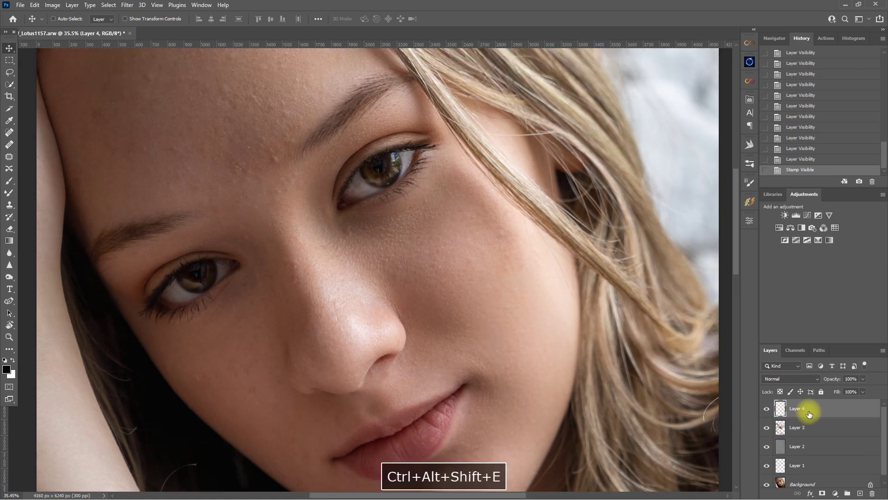
click(127, 5)
mouse_move(178, 254)
click(294, 272)
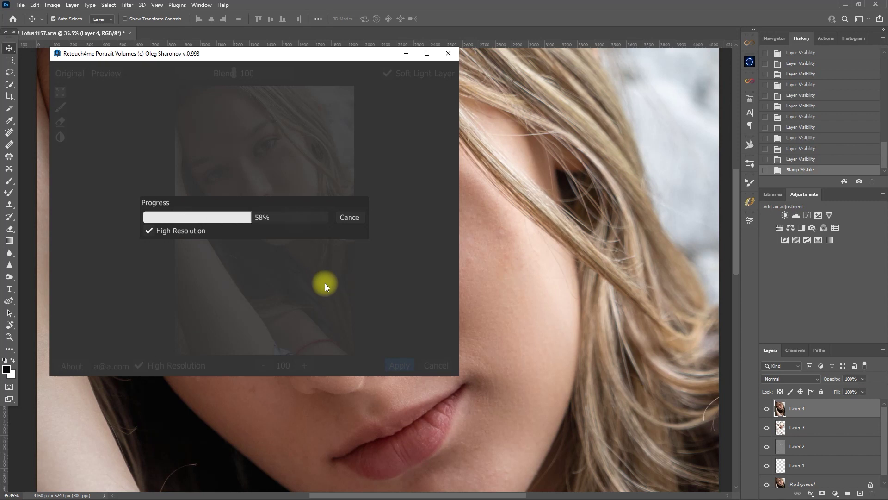
click(403, 364)
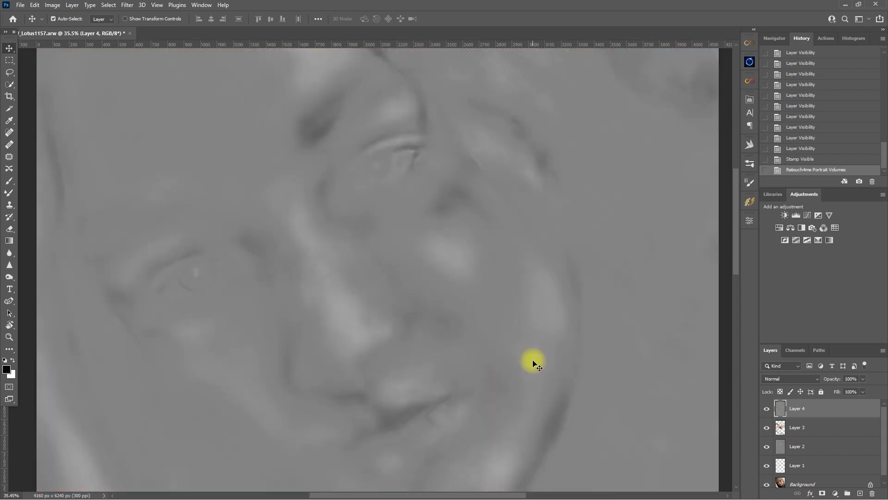
Set Layer 4's blend mode to Soft Light and compare the face with the Portrait Volumes layer hidden and shown.
click(772, 380)
click(789, 387)
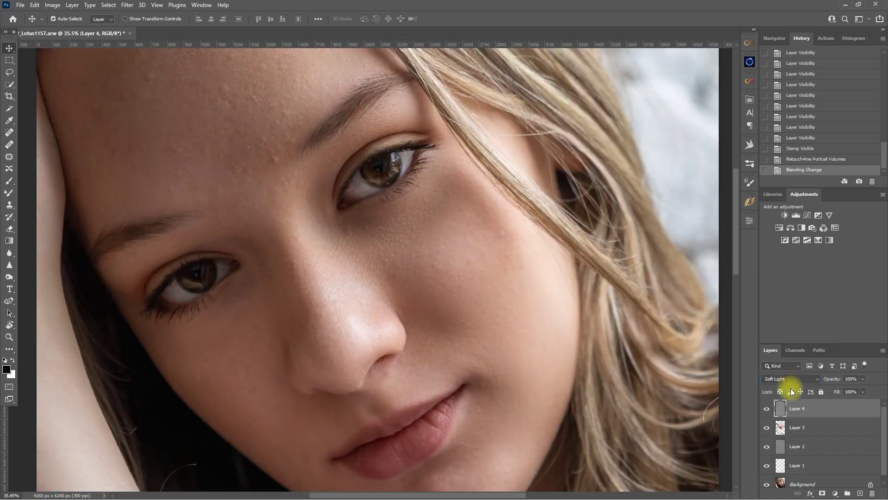
click(766, 408)
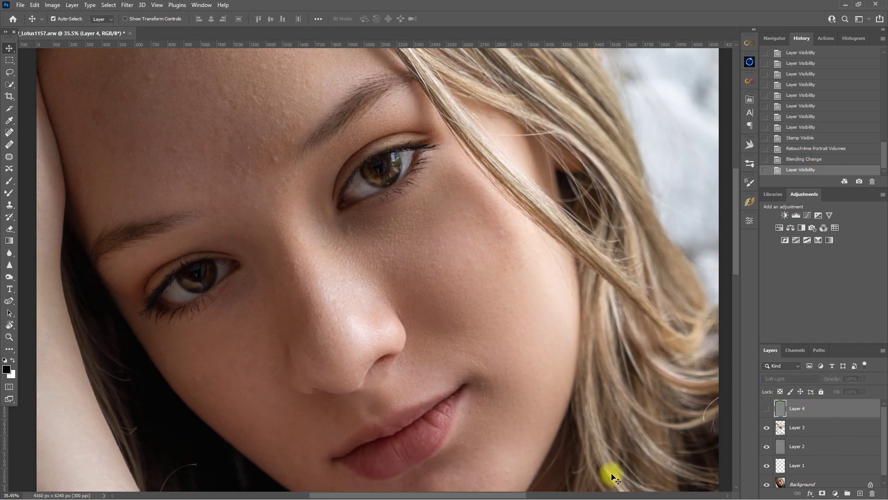
click(767, 408)
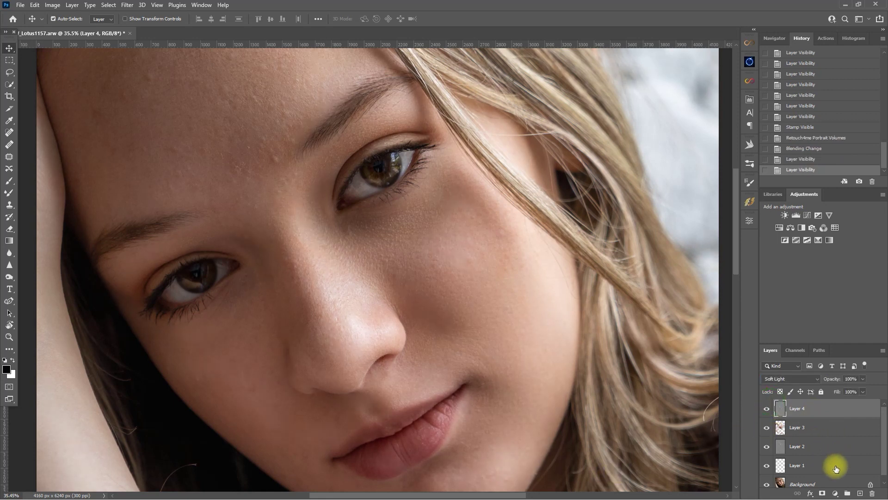
click(767, 408)
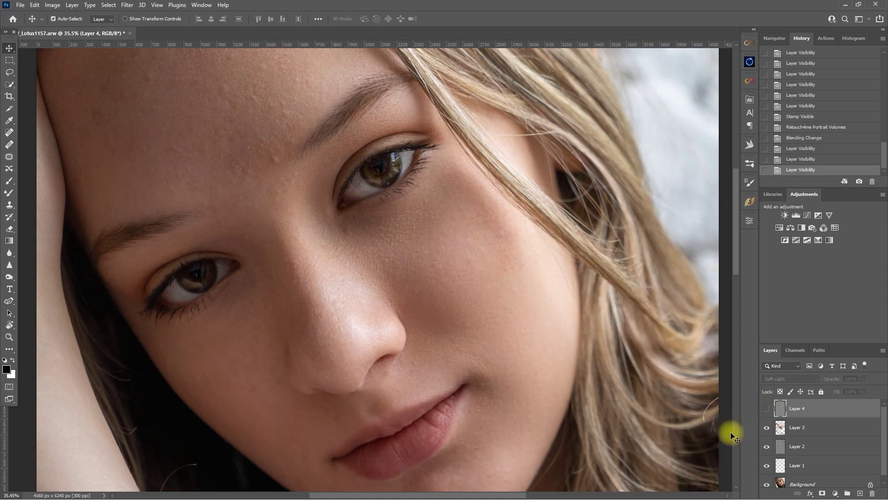
click(766, 408)
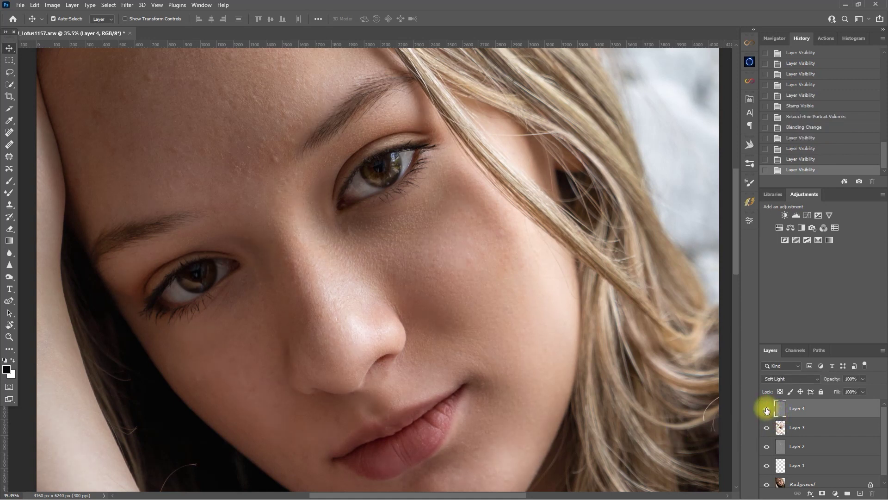
Set Layer 4's opacity to 60% and compare the face with the layer hidden and shown.
click(856, 378)
text(60)
key(Return)
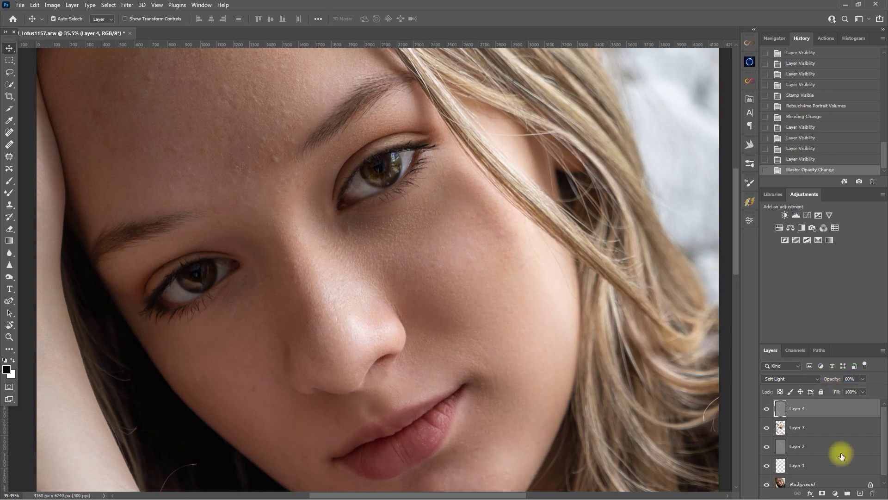
click(766, 408)
click(766, 408)
click(766, 408)
click(766, 408)
Group the retouching layers, Layer 1 through Layer 4, above the Background.
scroll(824, 428, down, 1)
shift+click(832, 462)
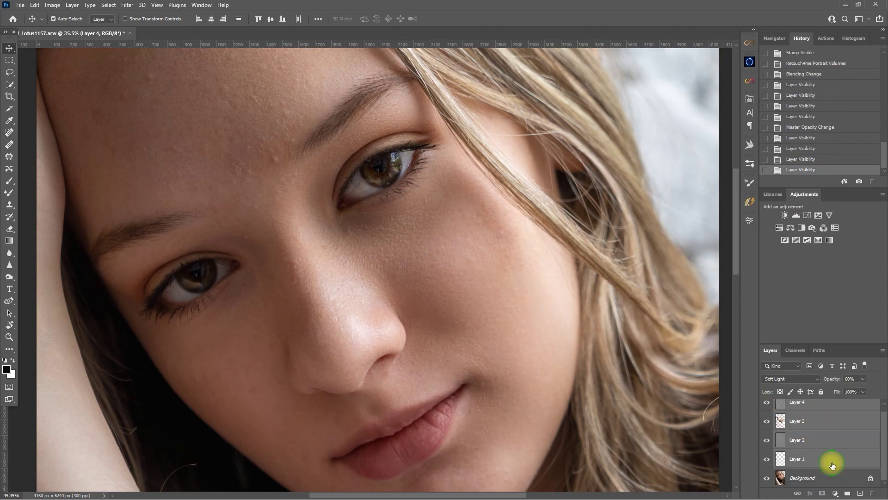
key(ctrl+g)
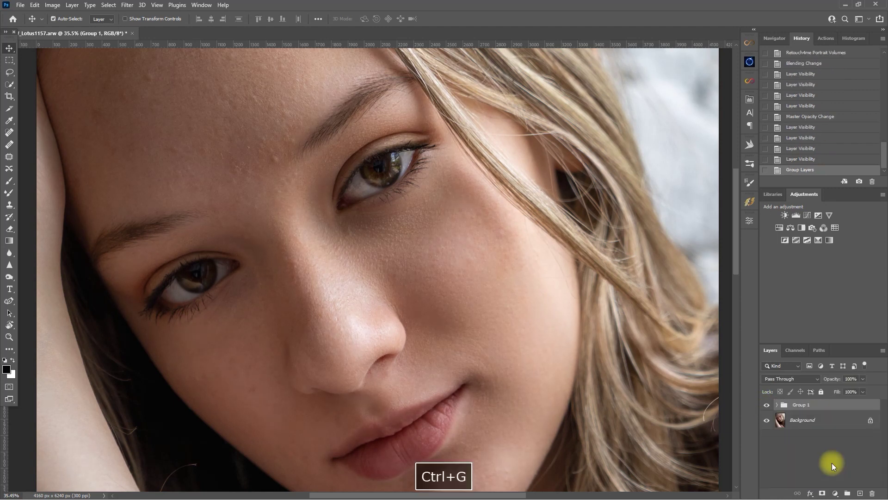
Compare the original portrait with the full retouch by hiding and showing Group 1.
click(767, 405)
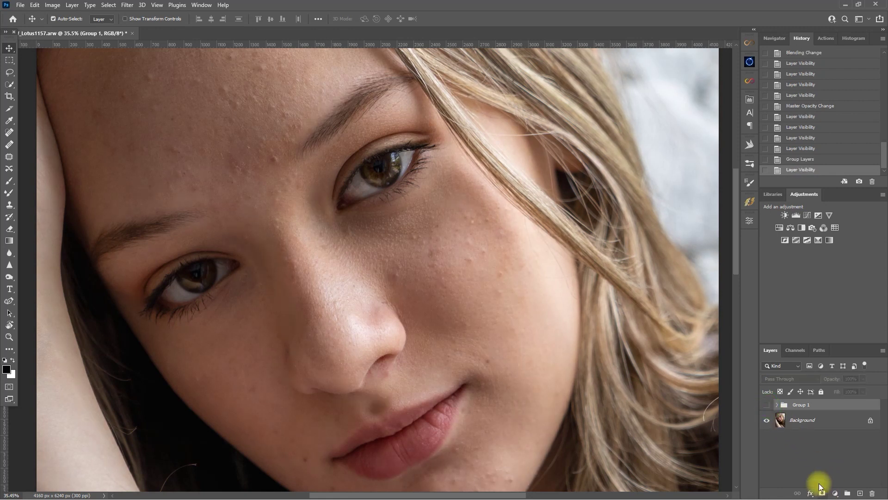
click(767, 405)
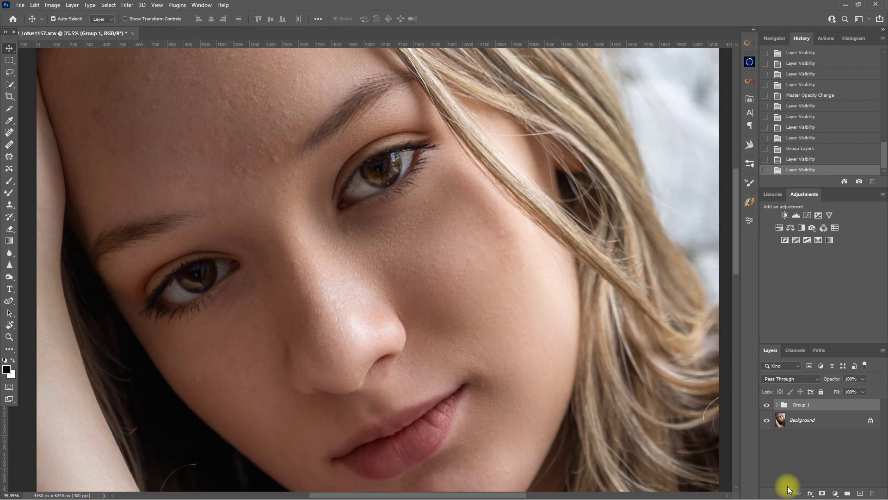
click(767, 405)
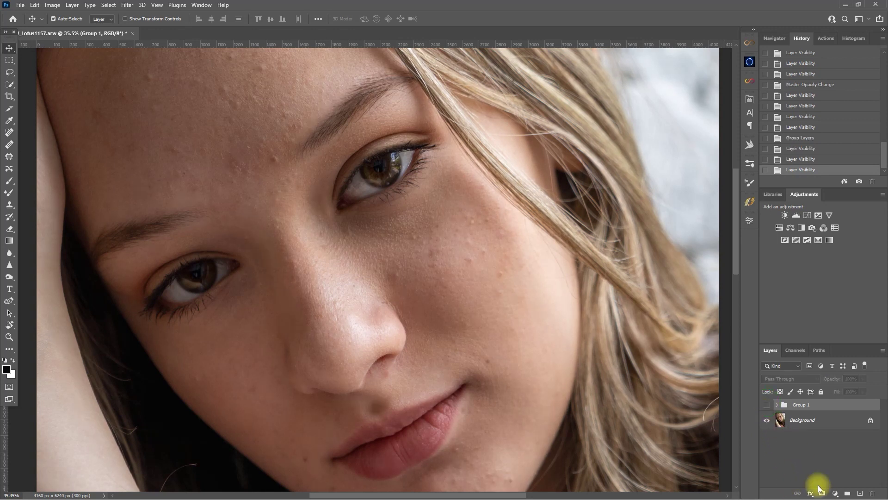
click(767, 405)
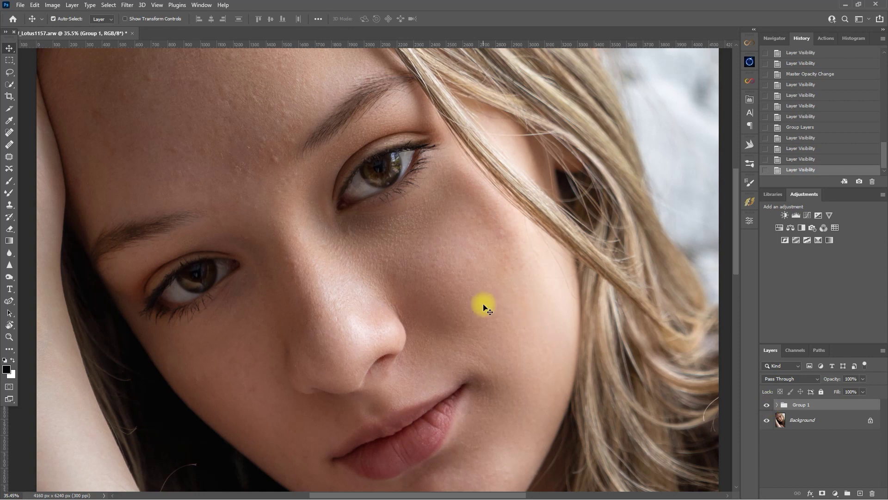
scroll(395, 284, down, 2)
click(767, 405)
key(ctrl+comma)
click(767, 405)
click(767, 405)
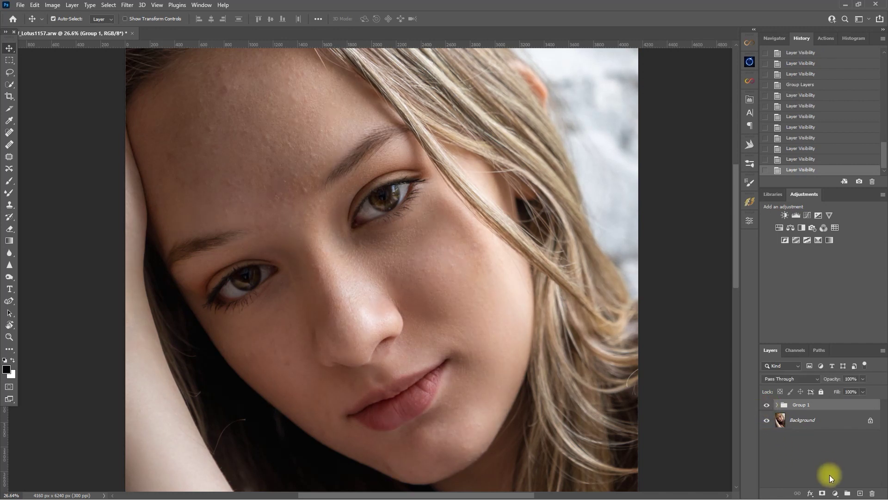
Add a new layer above Group 1 and heal the remaining forehead and face blemishes with the Healing Brush.
click(860, 493)
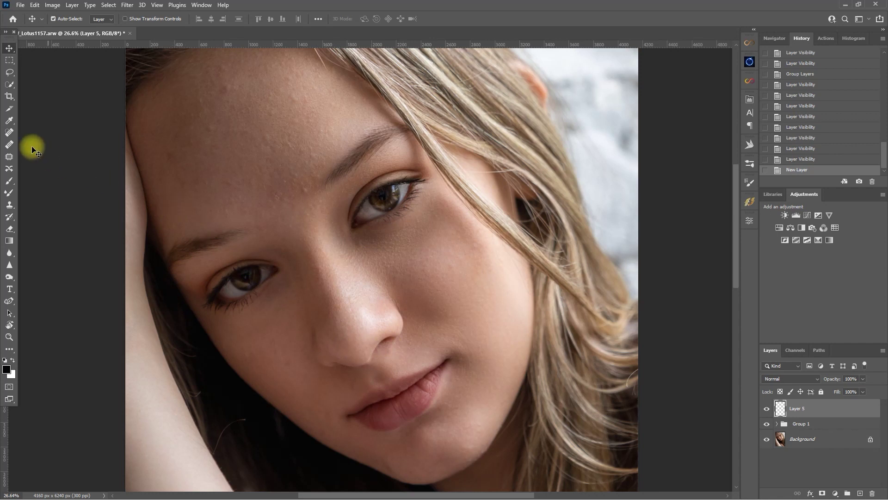
click(9, 143)
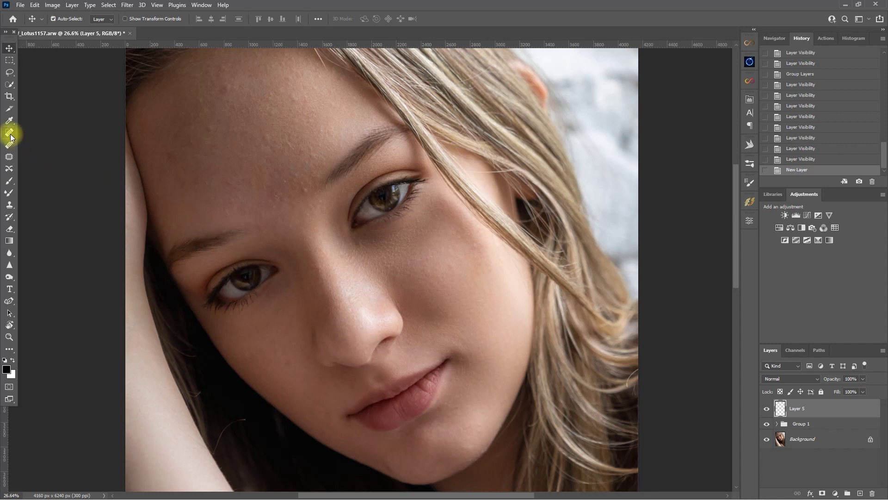
click(240, 192)
click(304, 190)
click(250, 95)
click(266, 138)
click(221, 110)
click(226, 92)
click(231, 80)
click(236, 74)
click(192, 117)
click(191, 127)
click(189, 135)
click(180, 170)
click(195, 194)
click(323, 277)
click(264, 143)
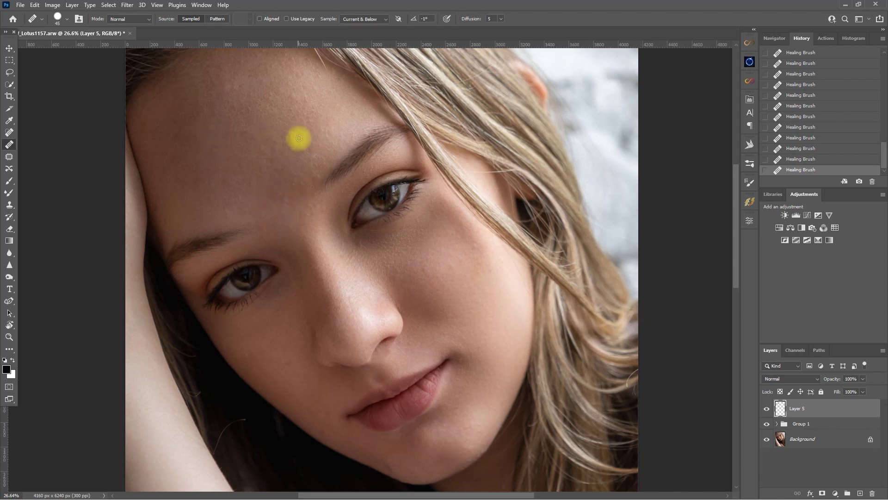
Compare the skin with the manual healing layer, Layer 5, hidden and shown.
click(768, 409)
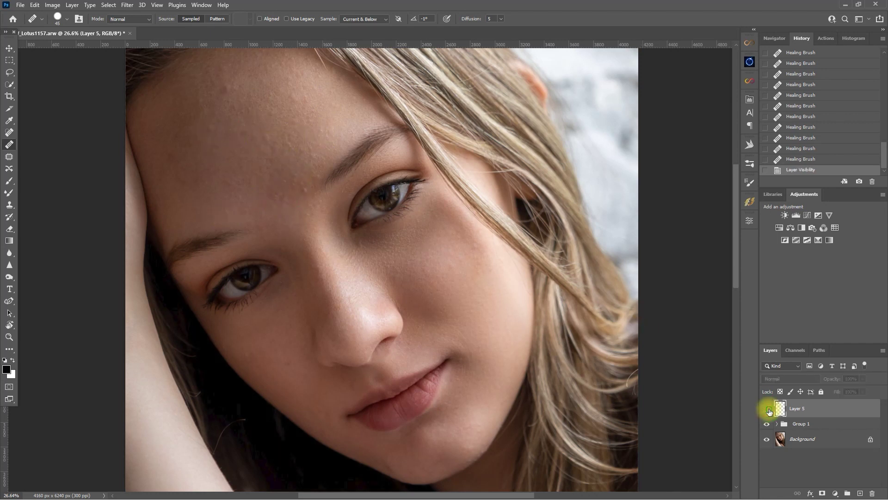
click(768, 409)
click(767, 409)
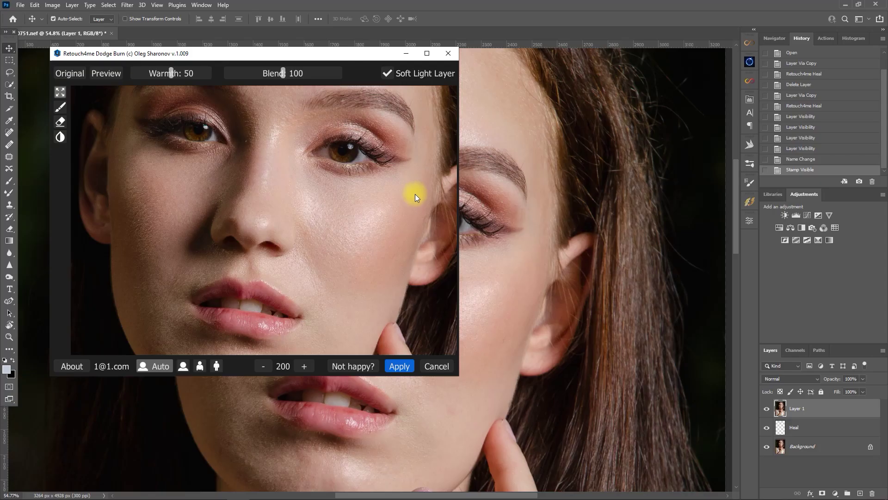
Apply Retouch4me Dodge Burn with Warmth 50, Blend 100 and Soft Light Layer to Layer 1, and set its blend mode to Soft Light.
click(400, 367)
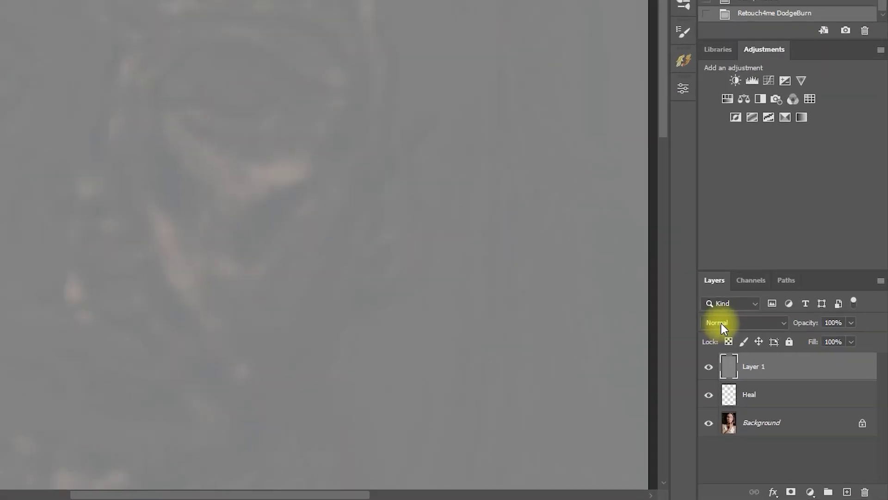
click(781, 378)
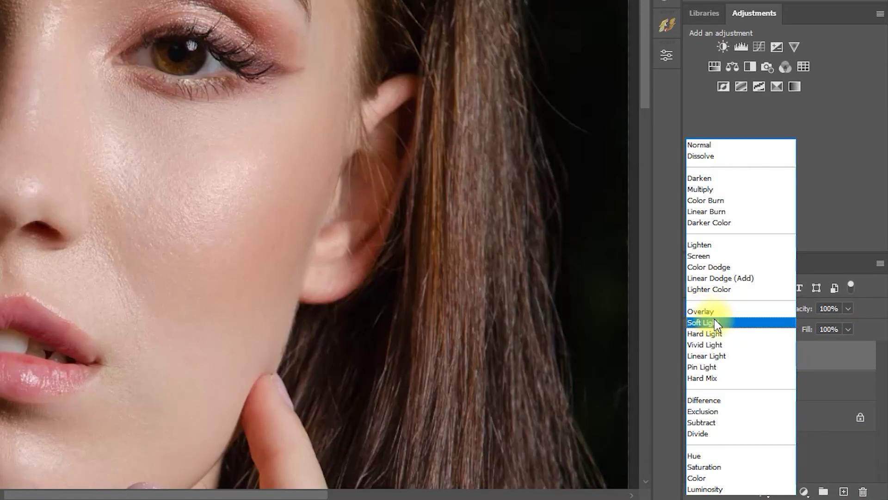
click(715, 322)
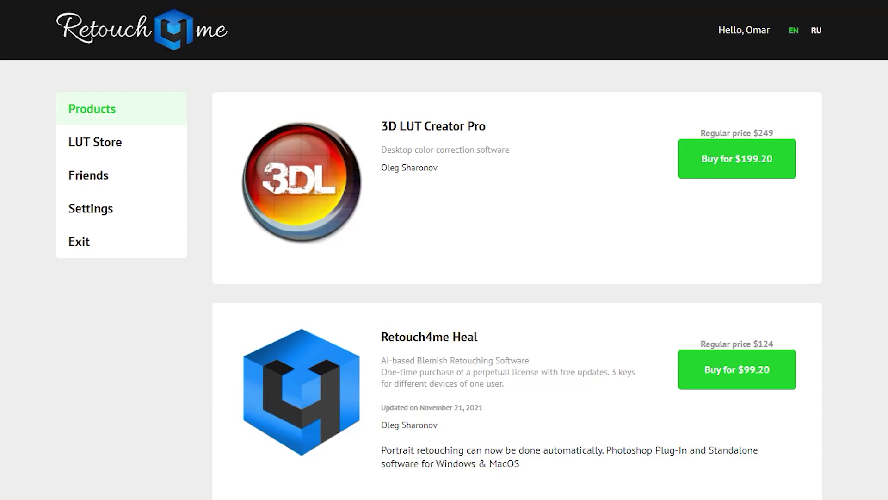
Switch to the Retouch4me website, look through the plugin listings and open the $99.2 Christmas discount purchase offer.
scroll(516, 287, down, 10)
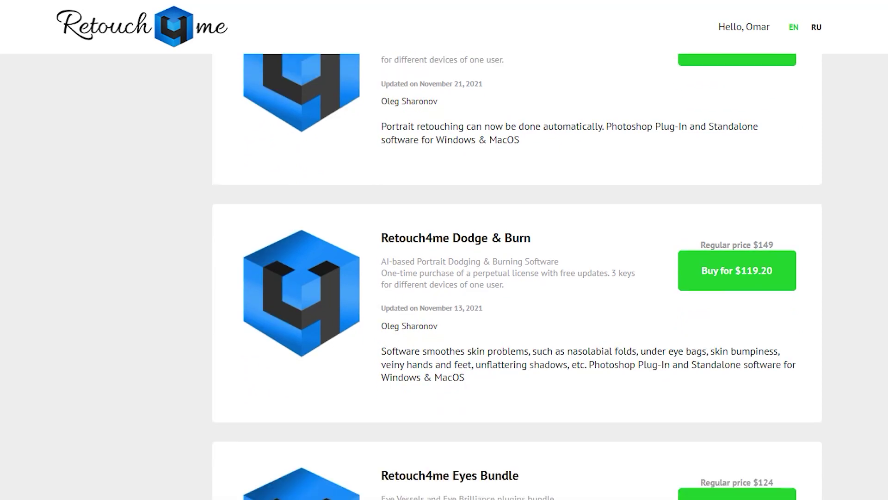
scroll(517, 287, down, 5)
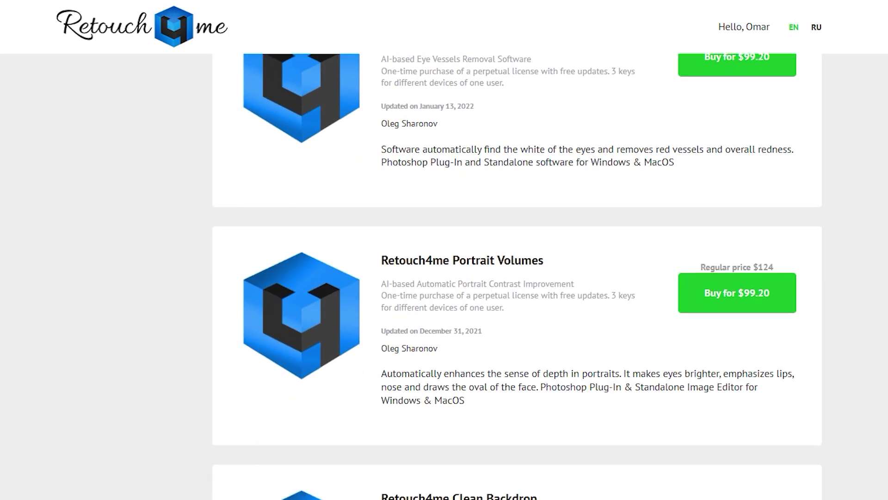
scroll(517, 286, down, 10)
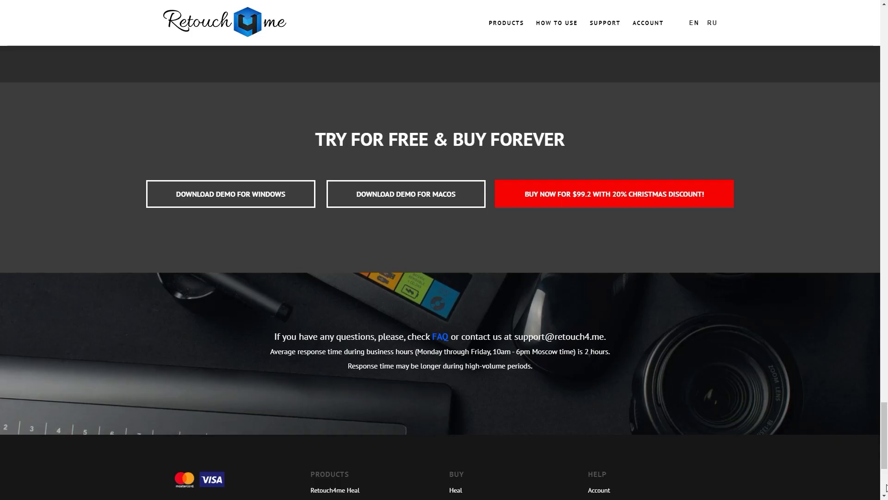
click(670, 200)
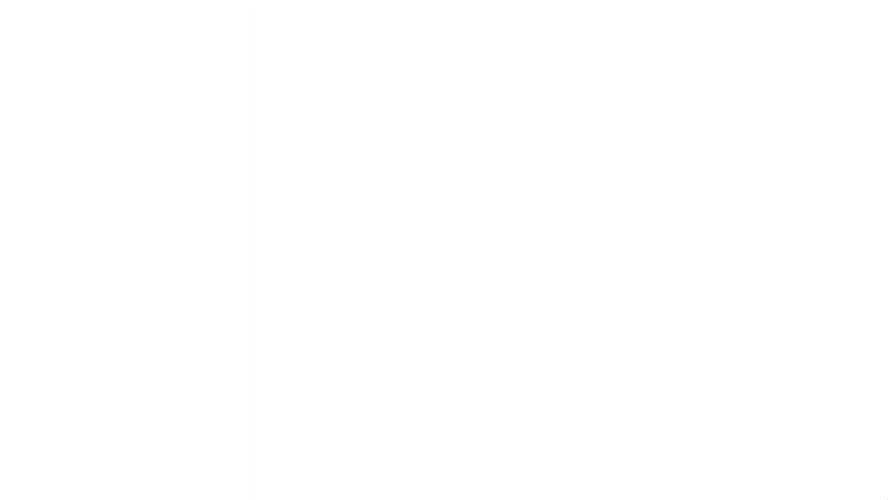